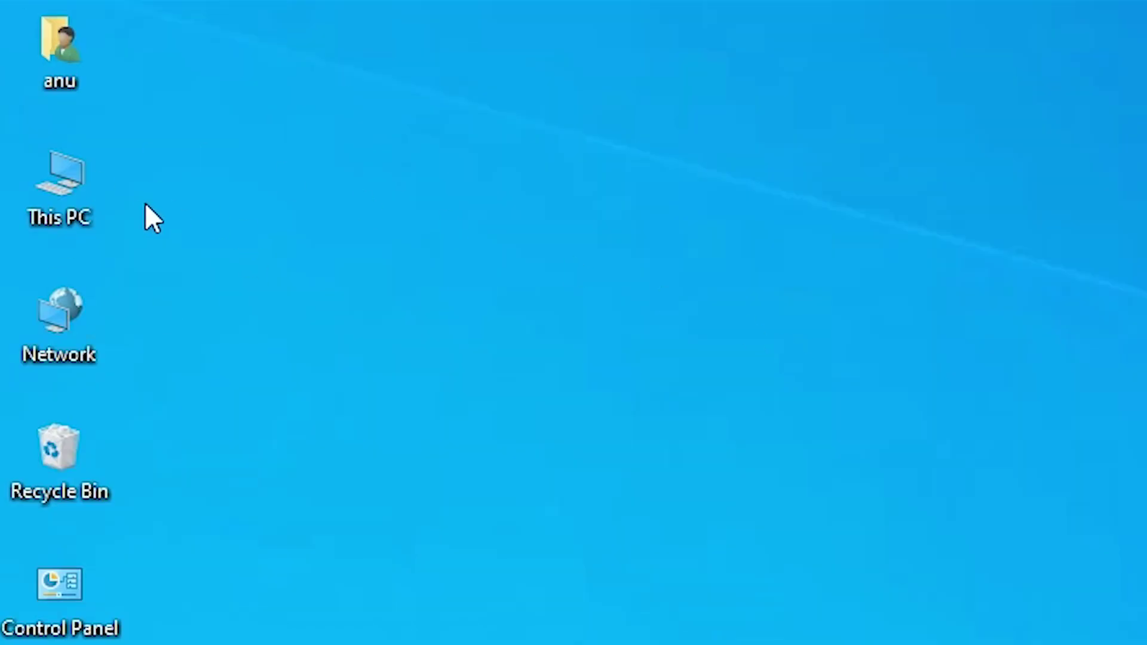
Step: Check the PC's system properties from This PC, then close the system window
right_click(59, 177)
click(169, 572)
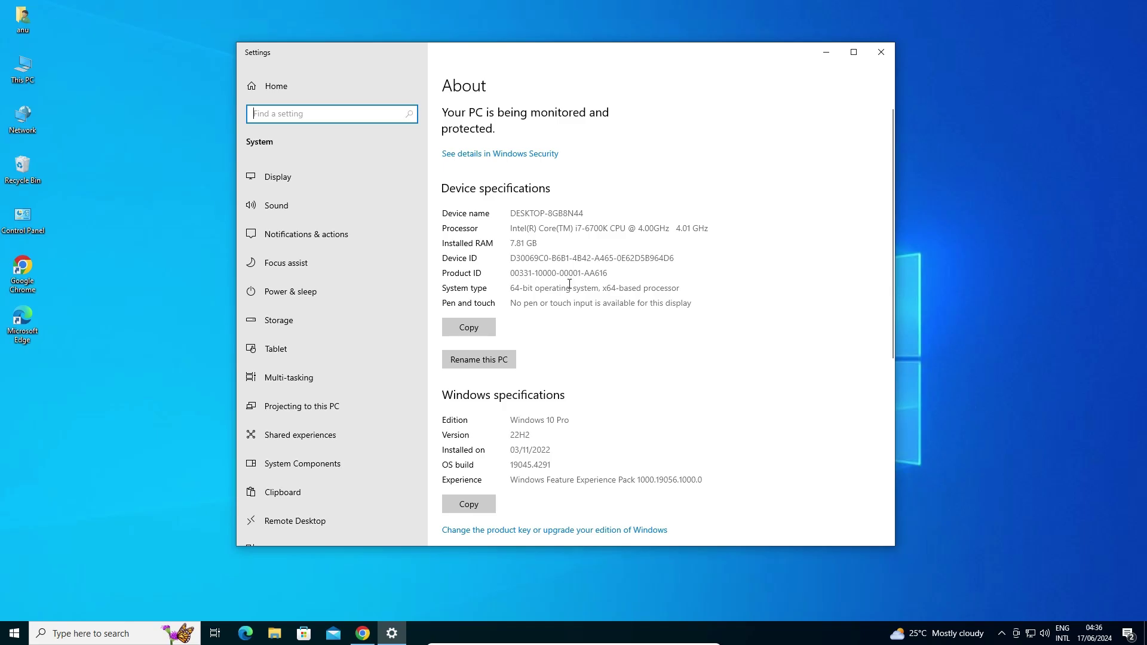
click(882, 53)
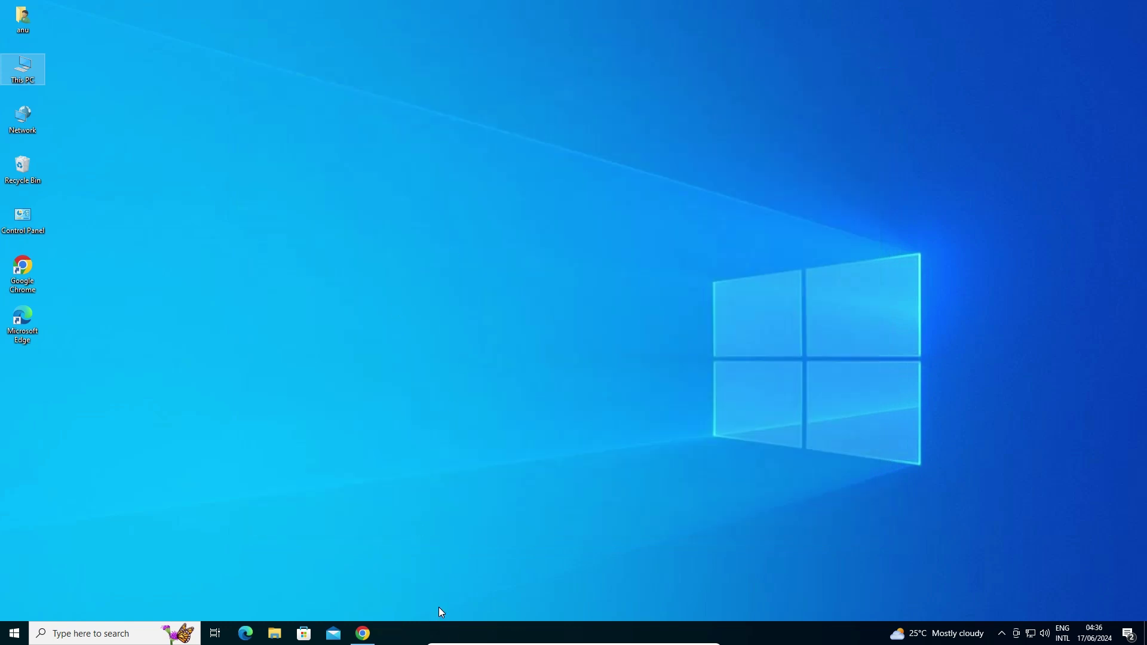
Step: Rerun the 'epson l3215 printer driver' Google search and bring up the Epson L3215 support result's link menu
click(362, 631)
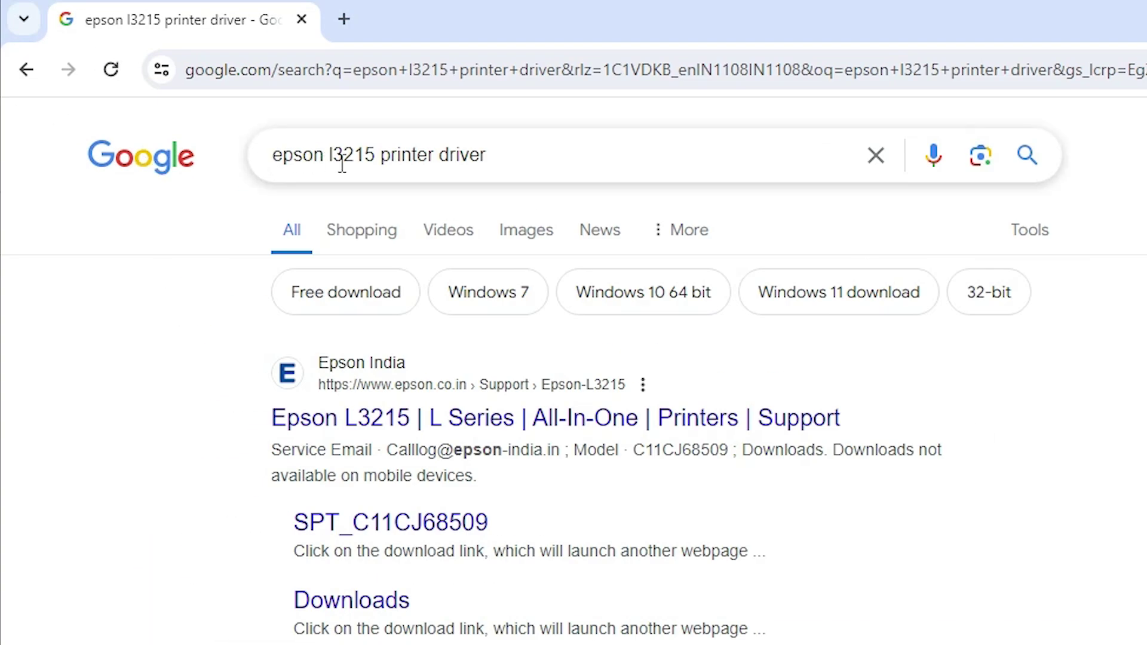
click(572, 159)
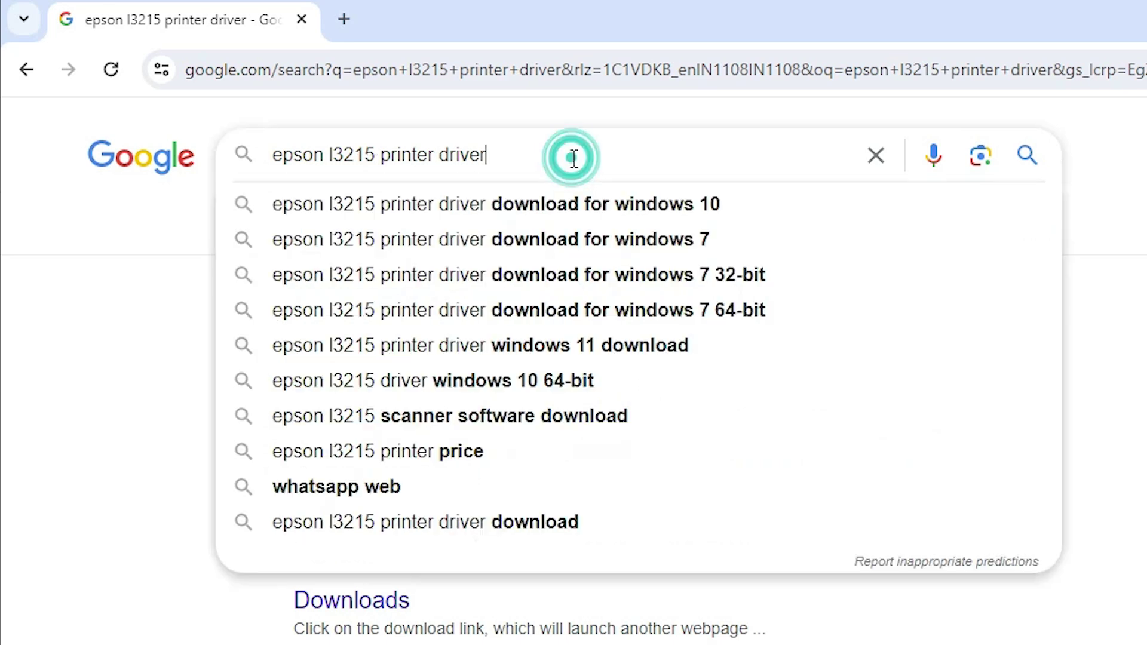
key(Return)
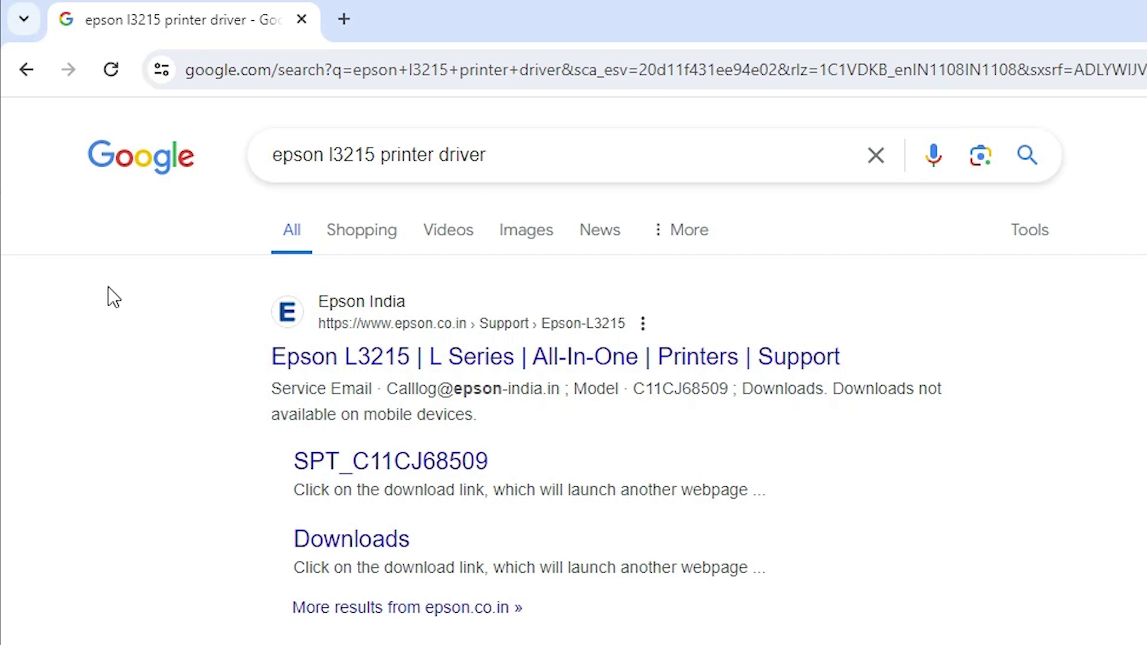
right_click(382, 366)
Step: Open the Epson L3215 support page in a new tab and highlight the product name 'Epson L3215'
click(517, 390)
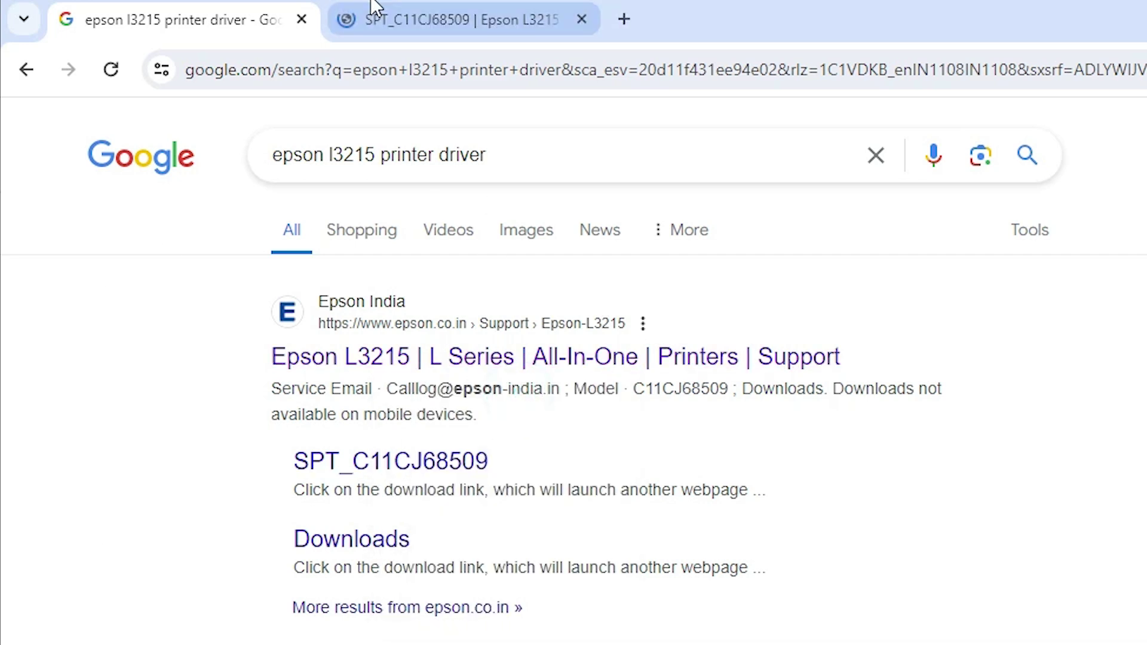
click(375, 8)
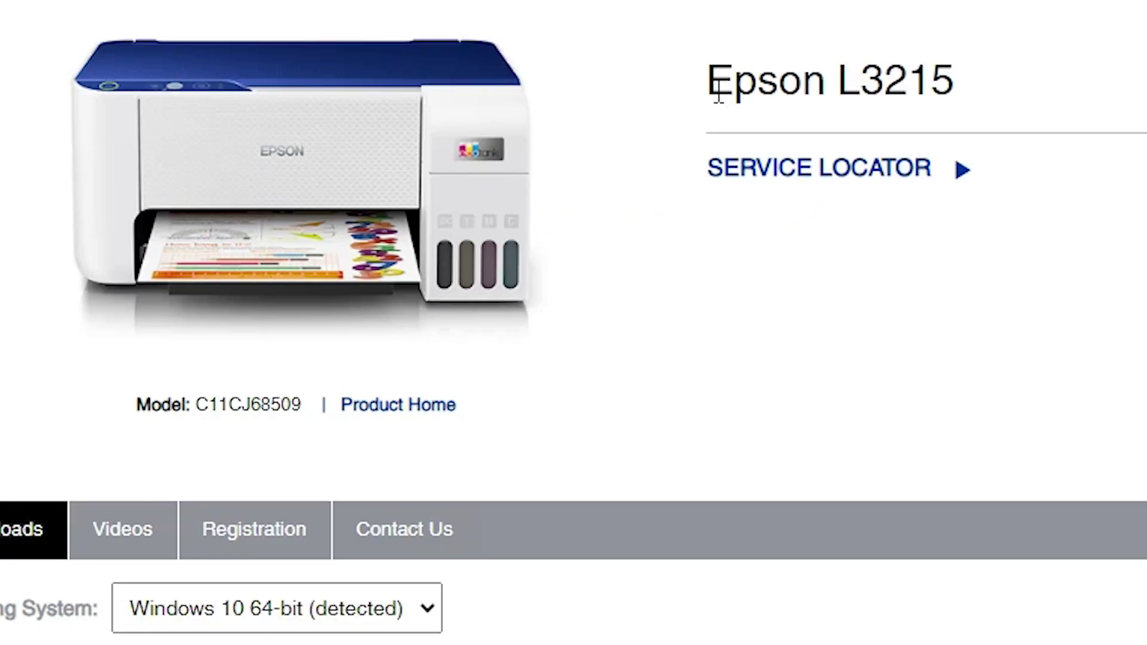
drag(436, 253, 484, 256)
drag(835, 90, 970, 95)
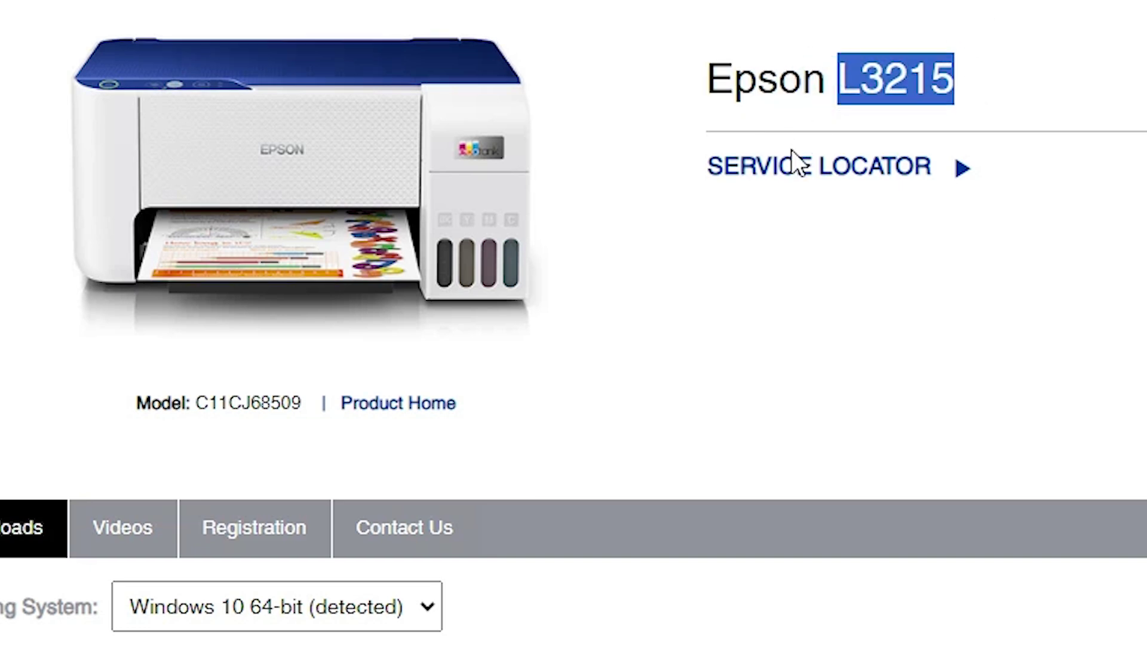
Step: Keep Windows 10 64-bit as the operating system and scroll to the Drivers downloads
scroll(791, 149, down, 5)
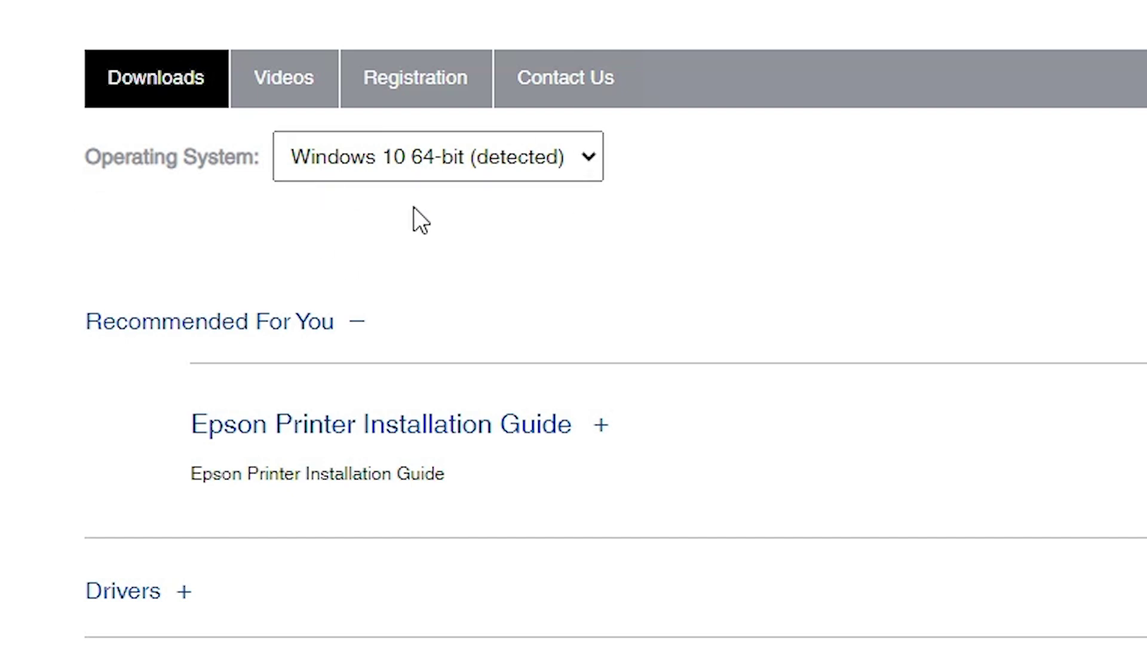
click(514, 168)
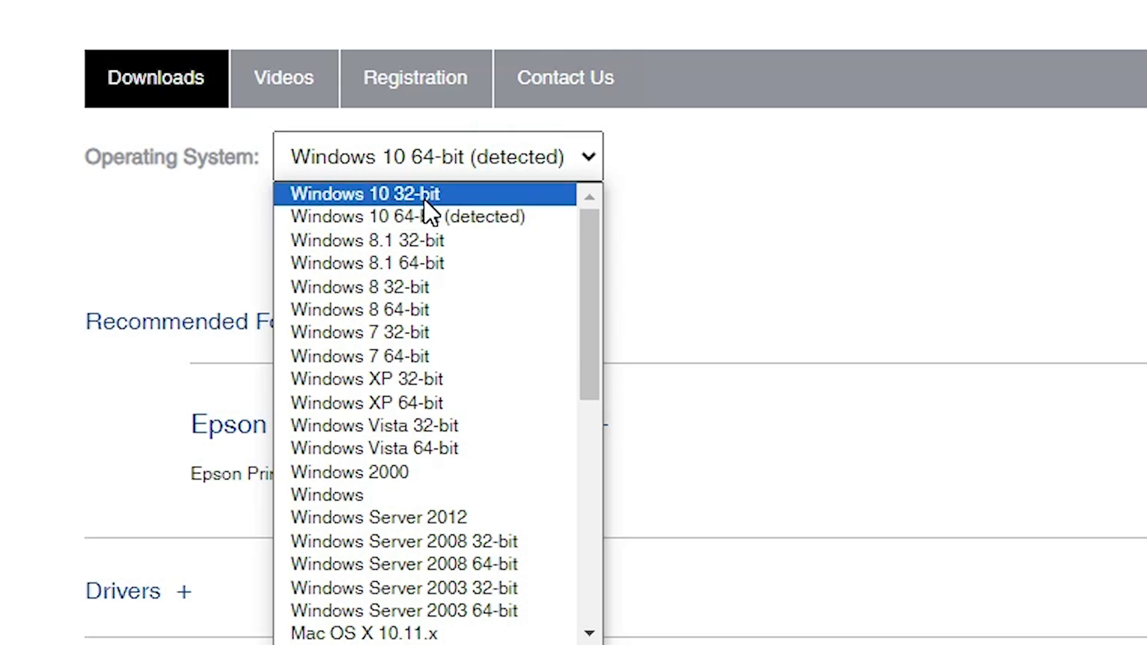
click(502, 218)
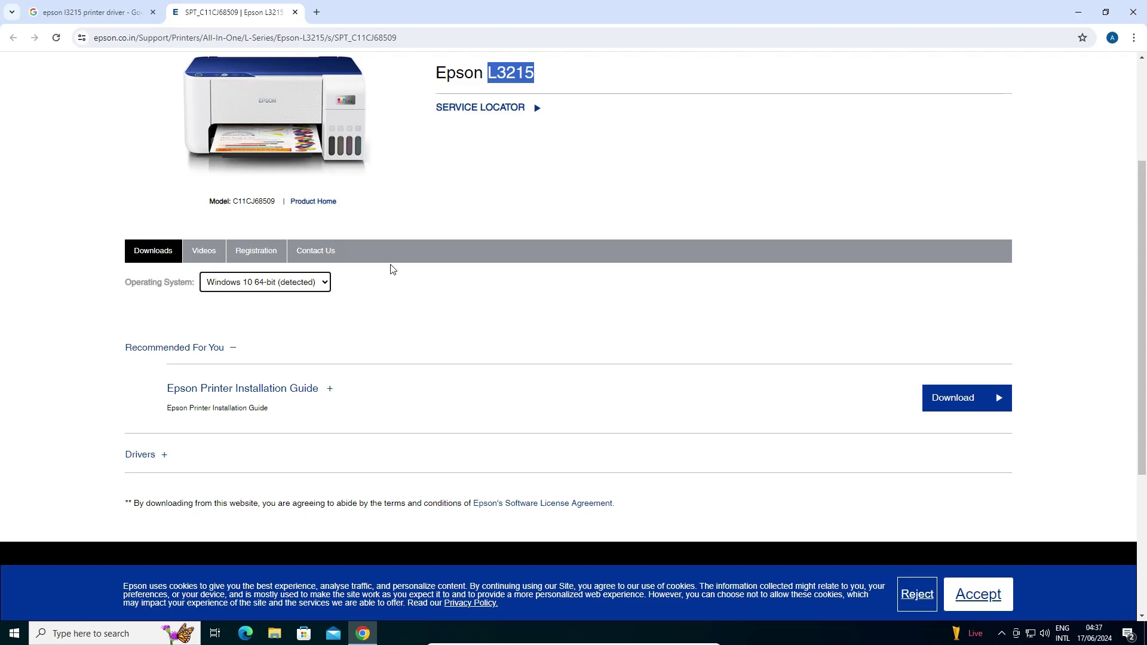
scroll(745, 120, up, 3)
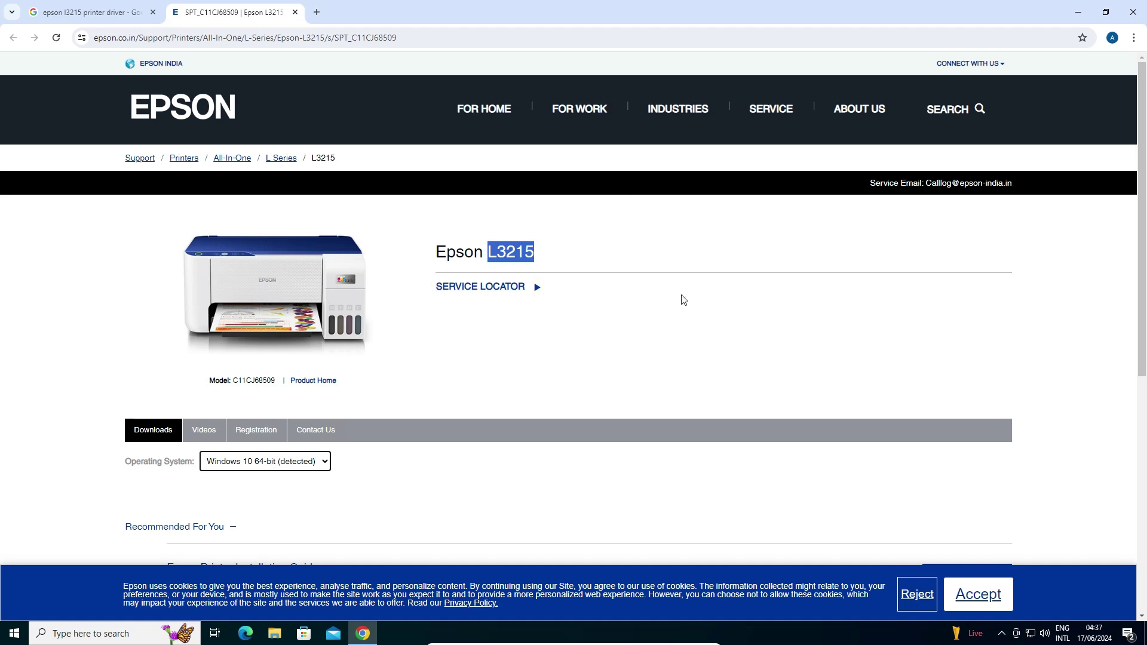
scroll(476, 304, down, 4)
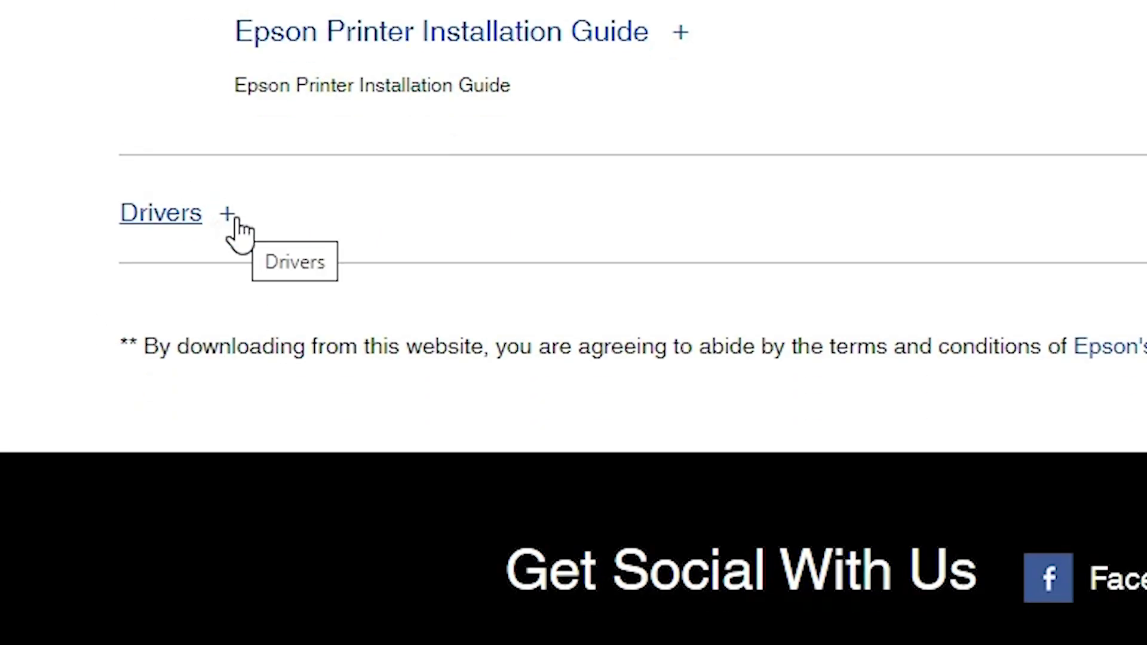
Step: Download the L3210 scanner driver from the Drivers section, accepting the license agreement
click(228, 215)
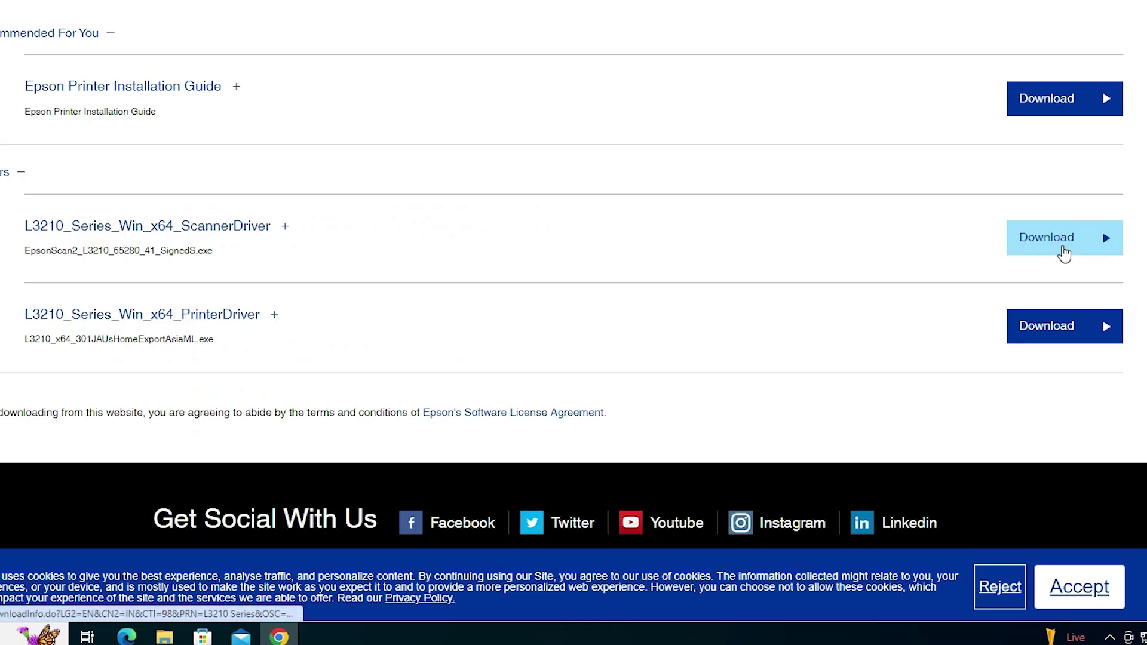
click(1061, 246)
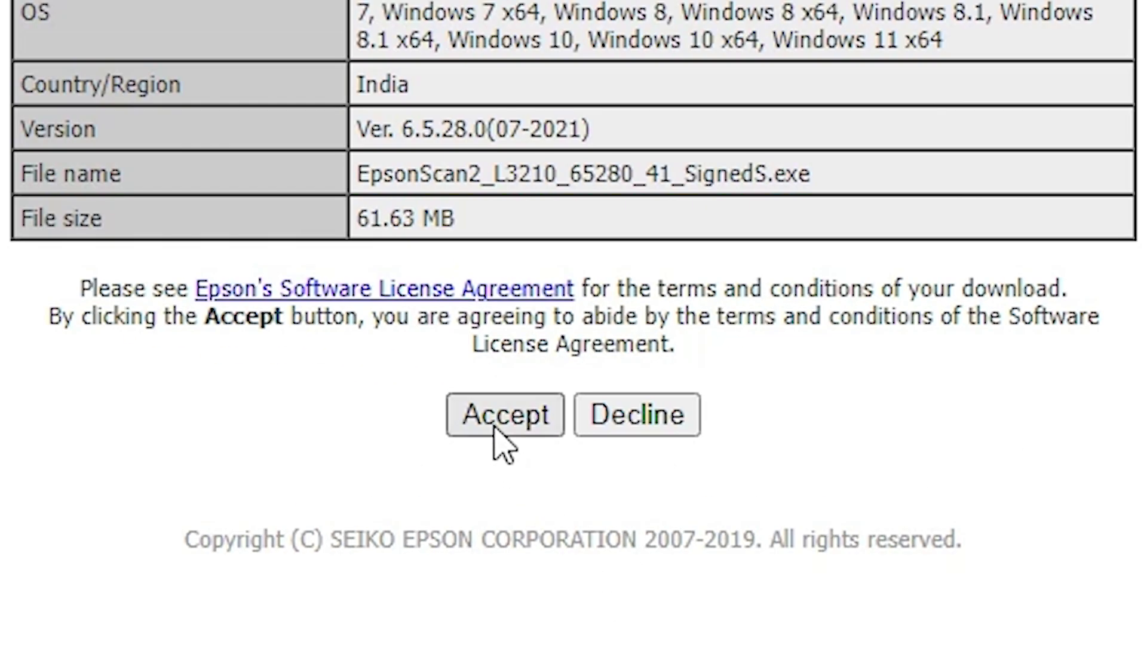
click(525, 430)
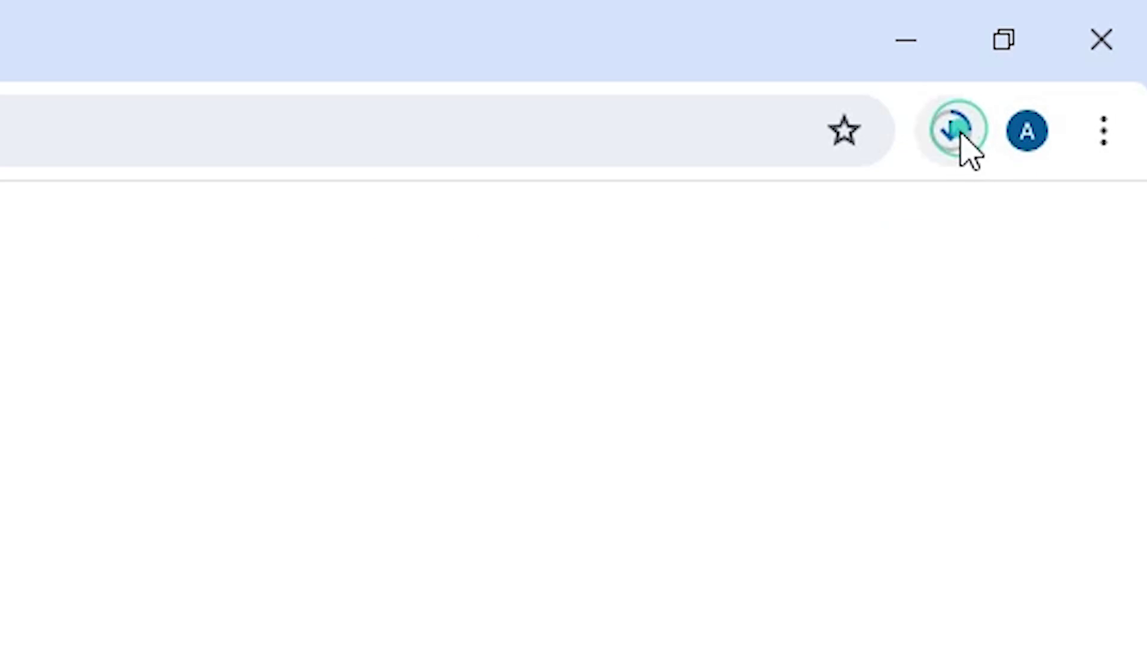
Step: Move EpsonScan2_L3210_65280_41_SignedS.exe from the Downloads folder onto the desktop
click(959, 130)
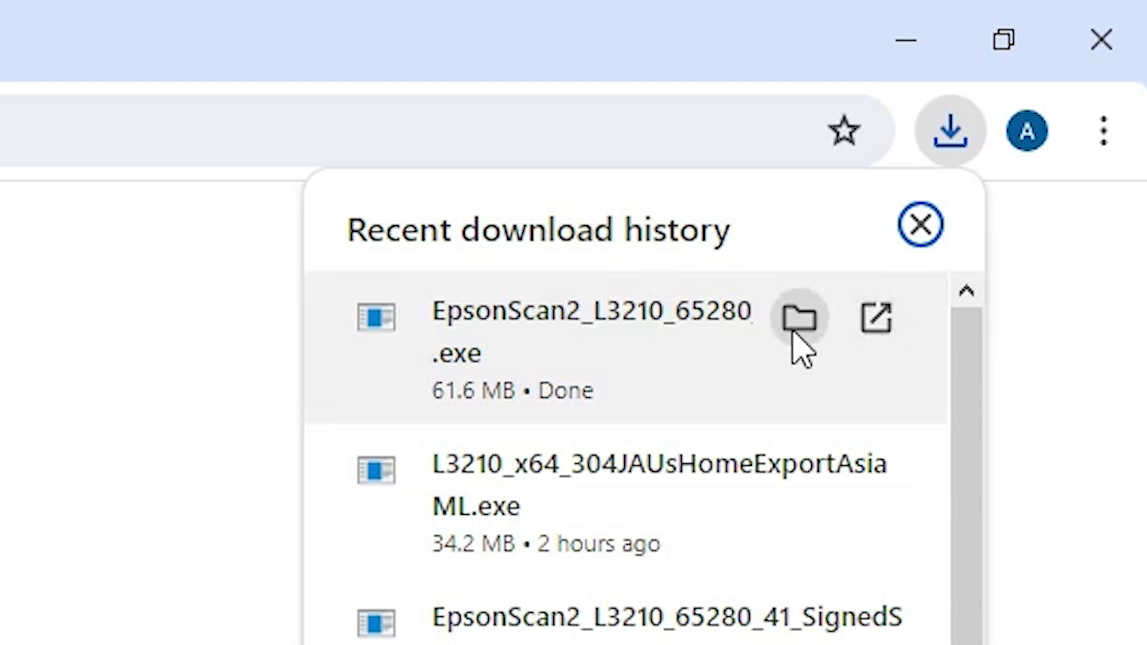
click(795, 325)
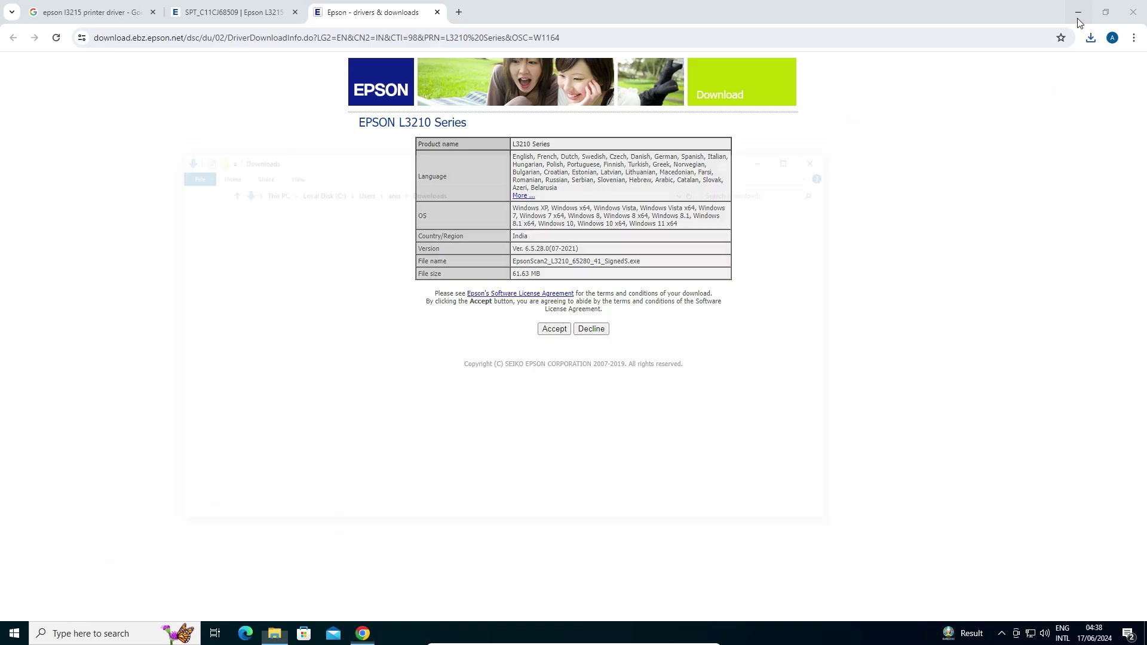
click(907, 39)
drag(316, 244, 36, 408)
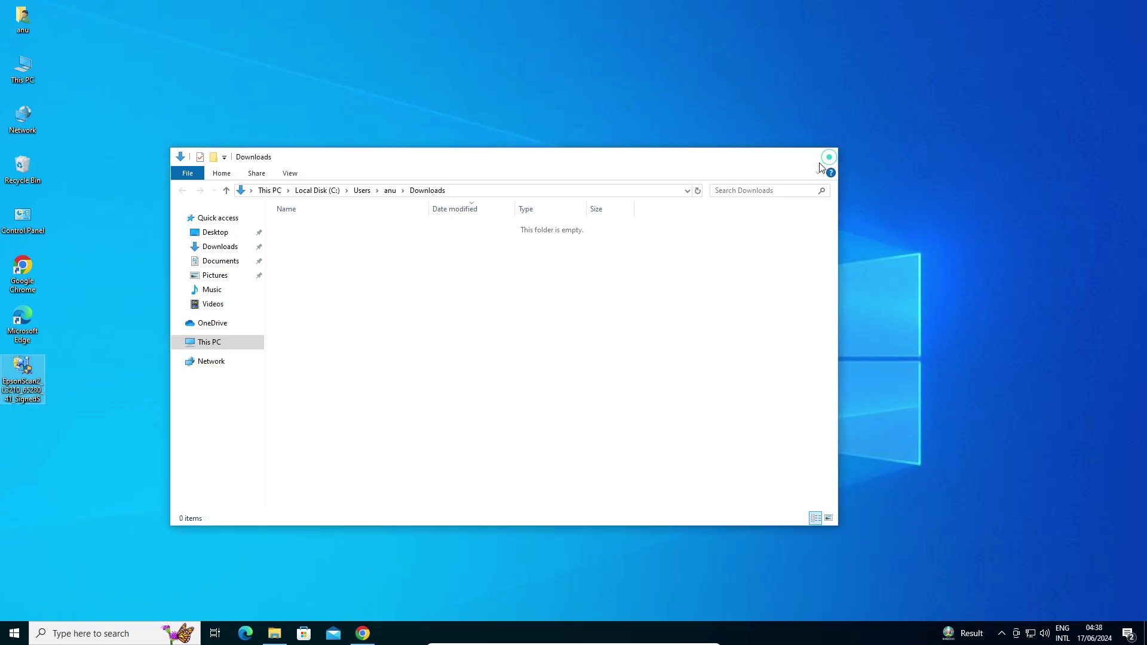
click(835, 154)
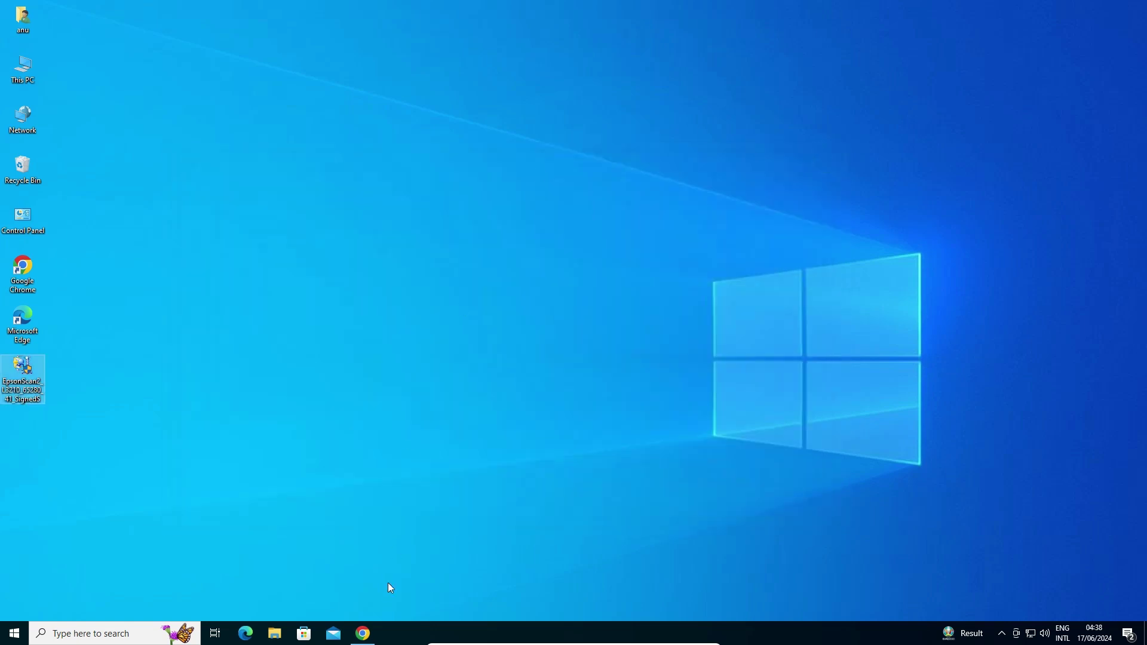
click(360, 640)
Step: Download the L3210 printer driver from the L3215 page, accepting the license agreement
click(435, 15)
scroll(329, 220, up, 6)
scroll(328, 220, down, 10)
scroll(325, 225, up, 2)
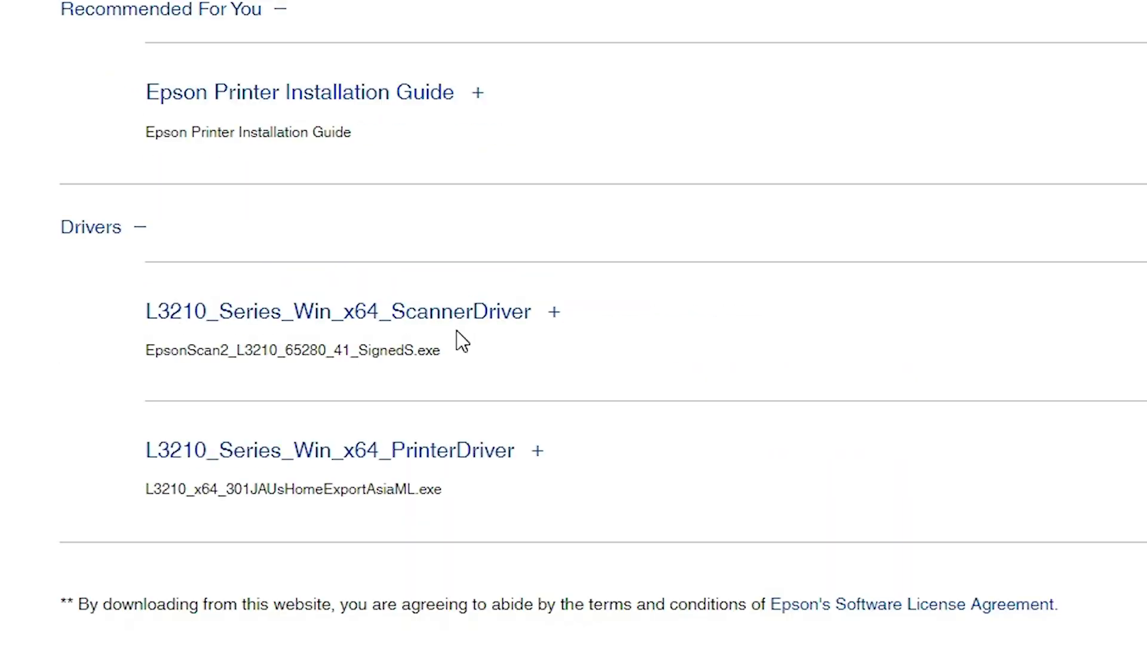
scroll(178, 305, down, 2)
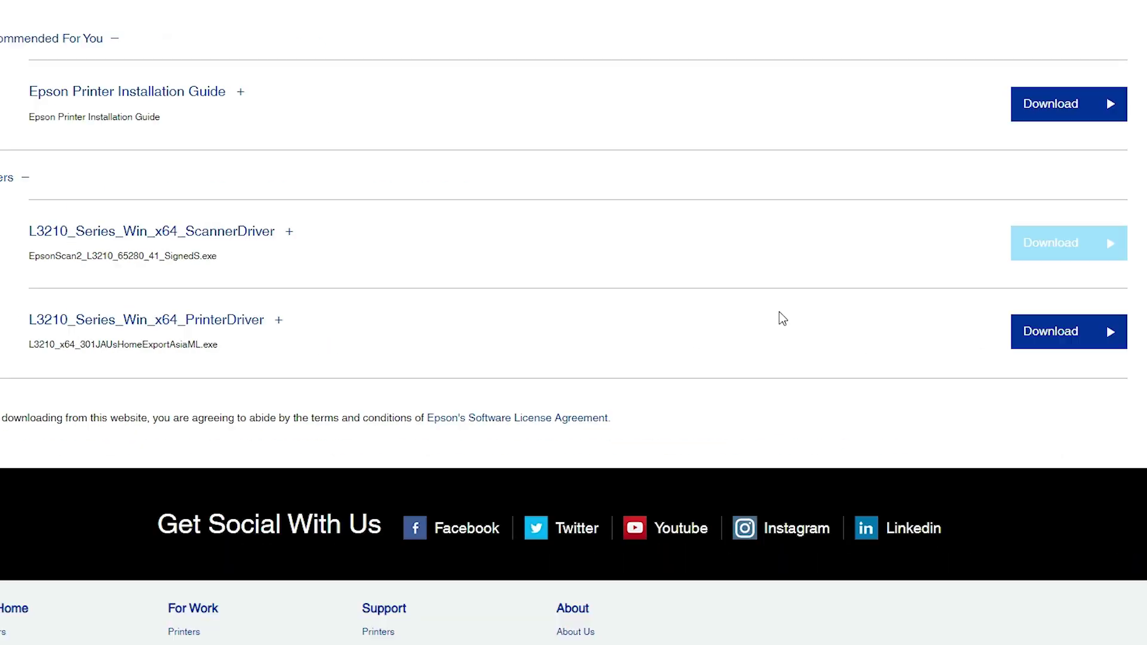
click(1047, 343)
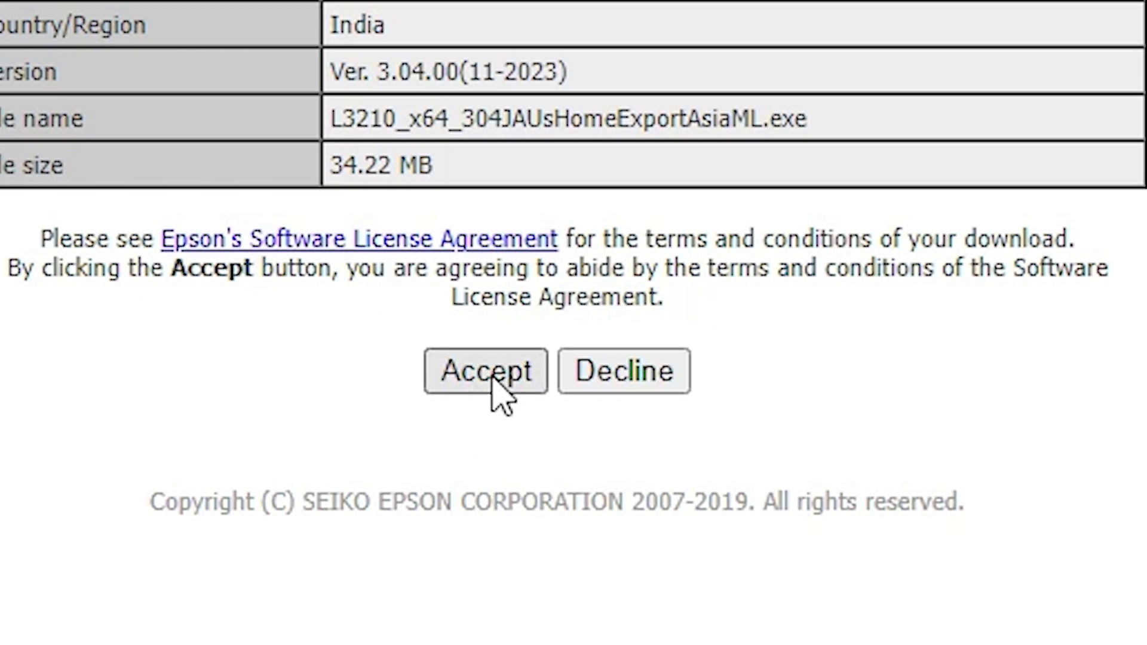
click(536, 358)
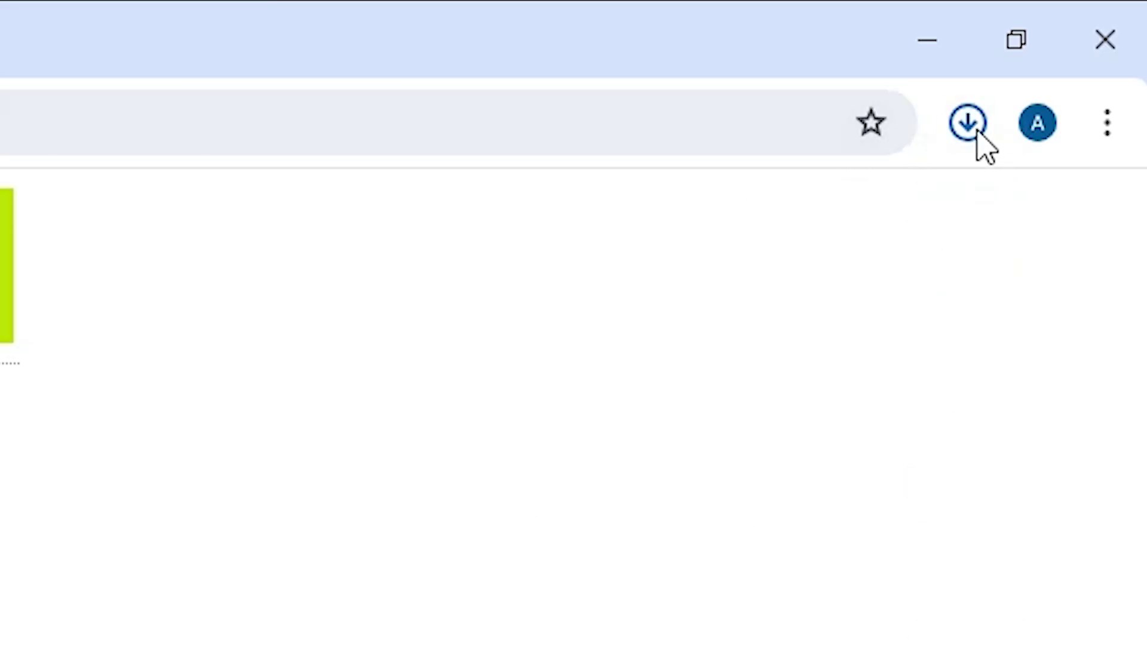
Step: Move L3210_x64_304JAUsHomeExportAsiaML.exe from the Downloads folder onto the desktop
click(982, 128)
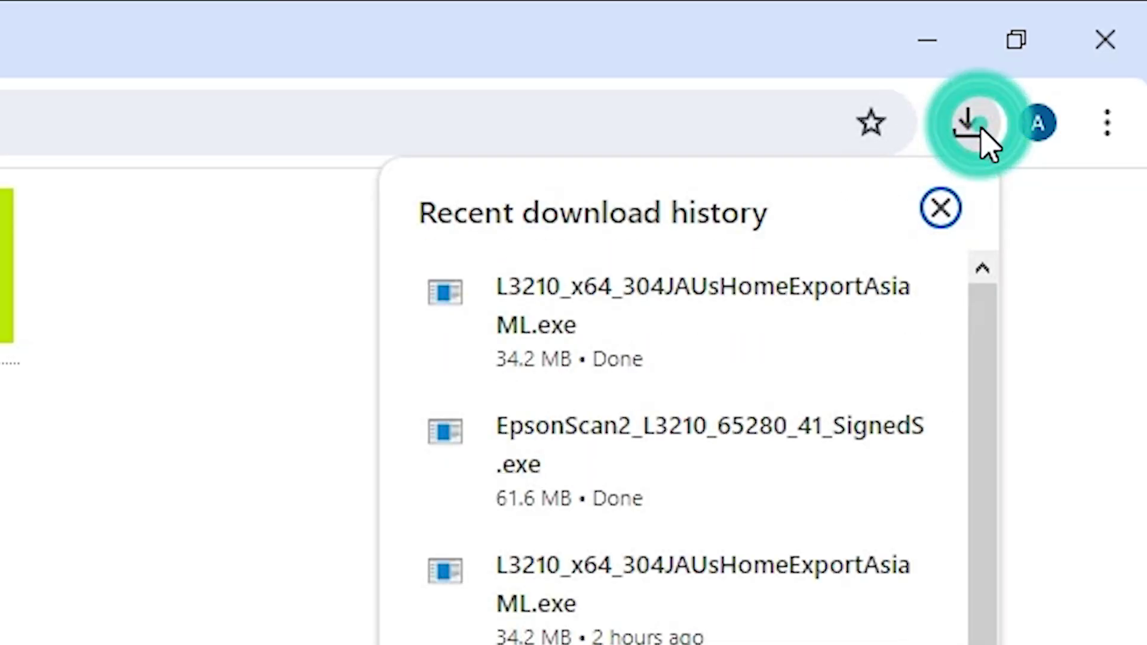
mouse_move(837, 299)
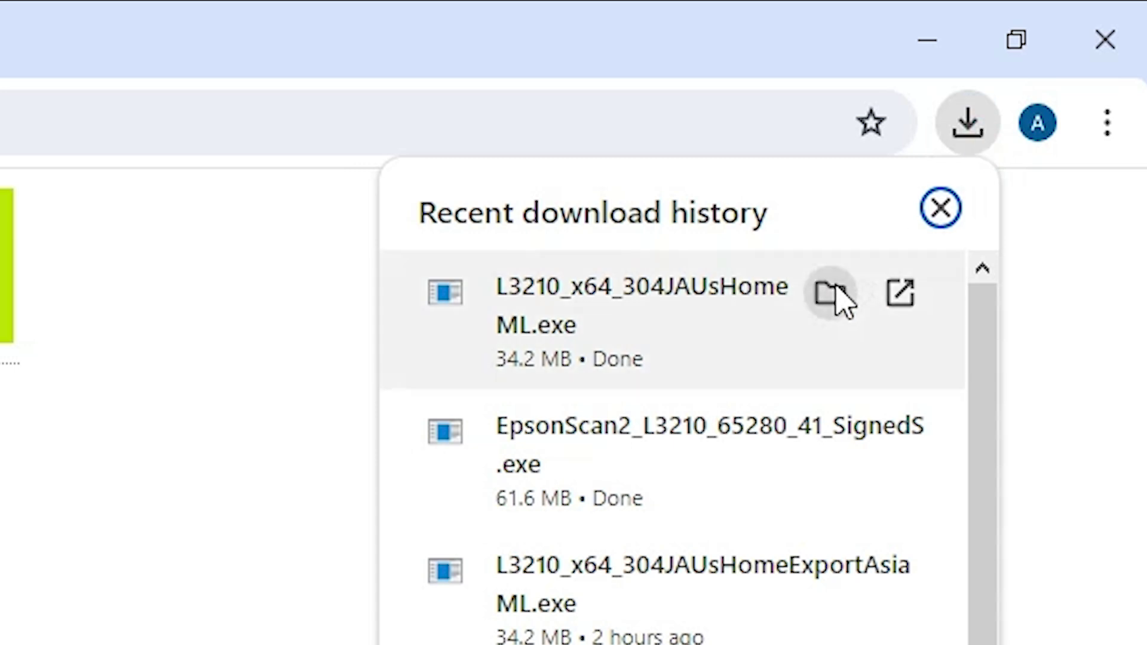
click(834, 291)
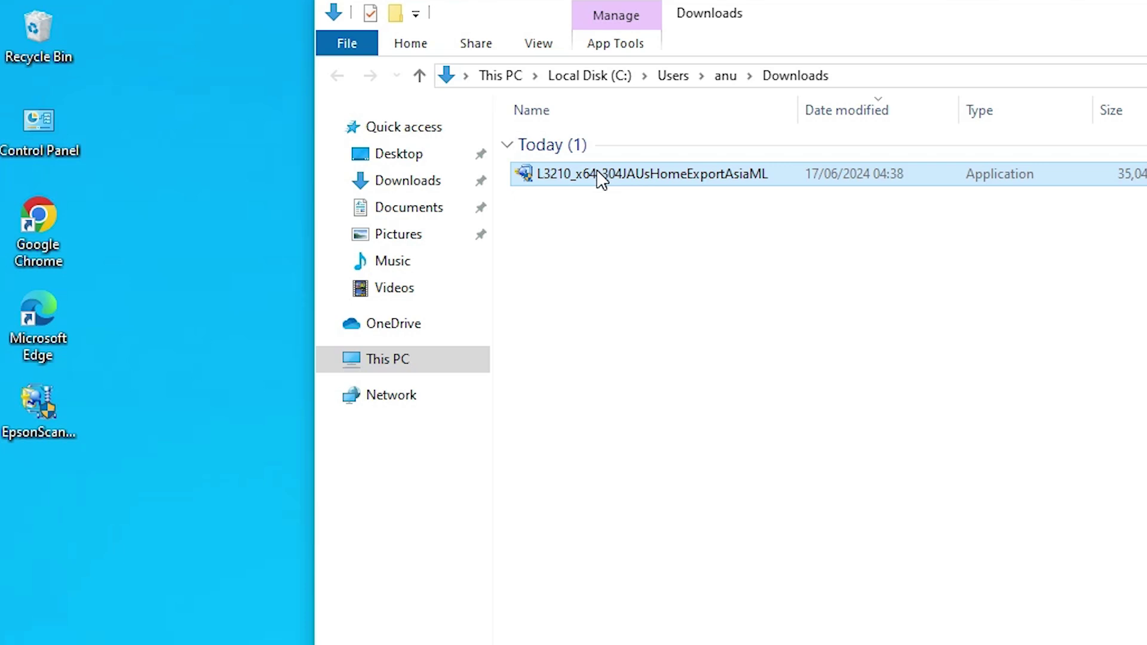
drag(321, 245, 21, 470)
drag(38, 601, 40, 598)
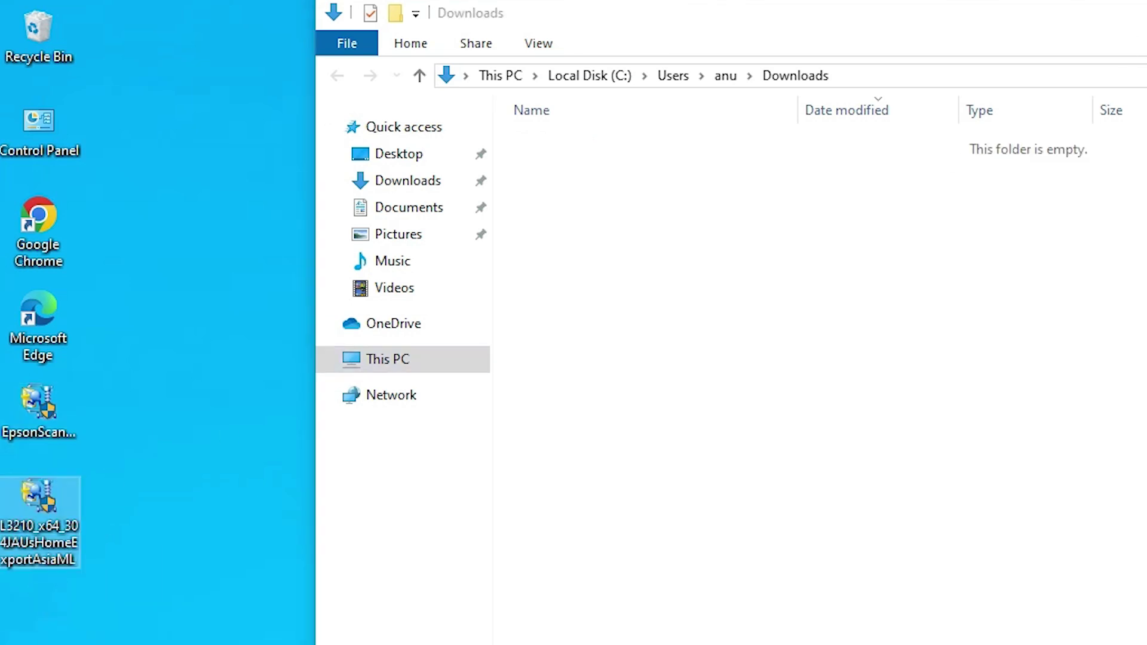
Step: Extract L3210_x64_304JAUsHomeExportAsiaML.exe with WinRAR into a same-named folder on the Desktop
click(825, 159)
click(36, 412)
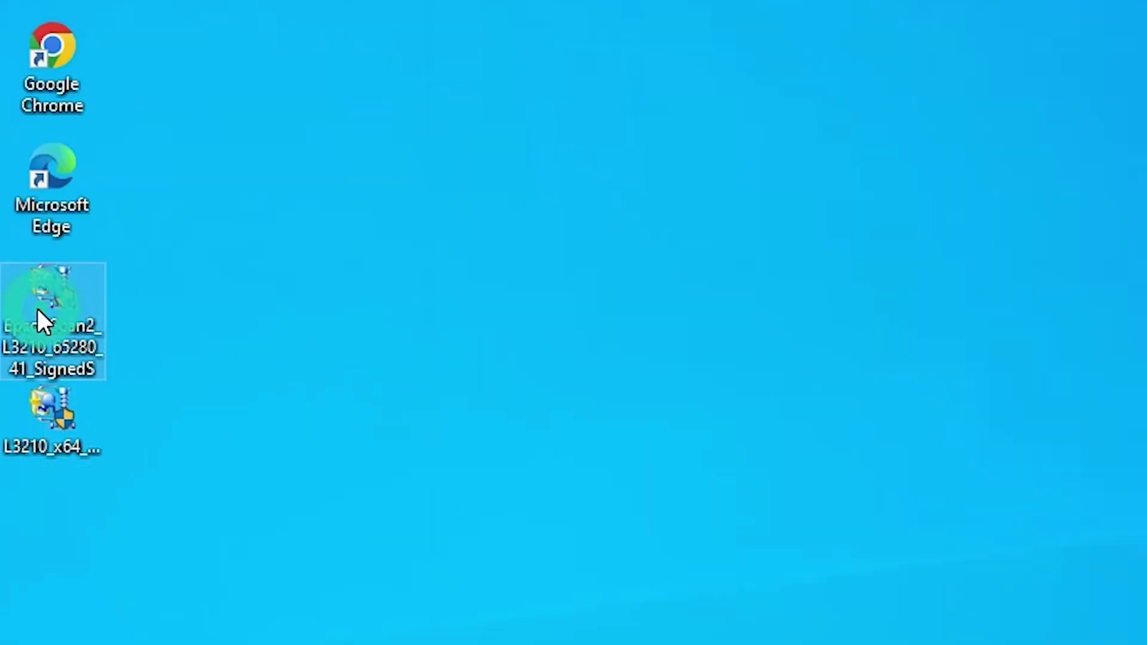
click(69, 442)
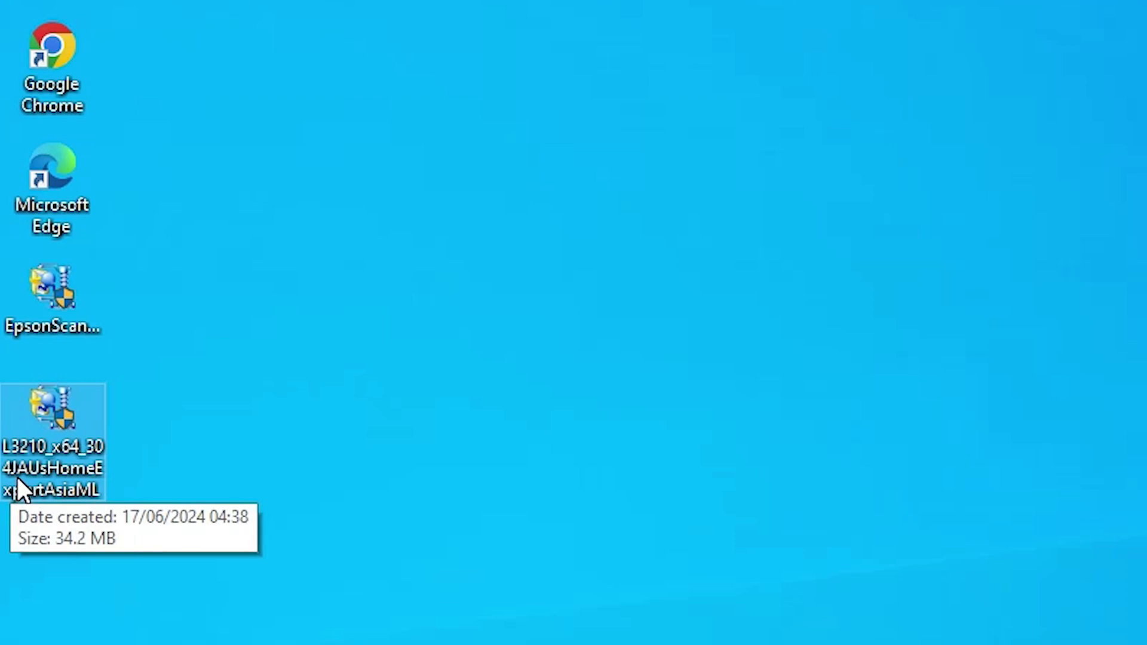
right_click(60, 438)
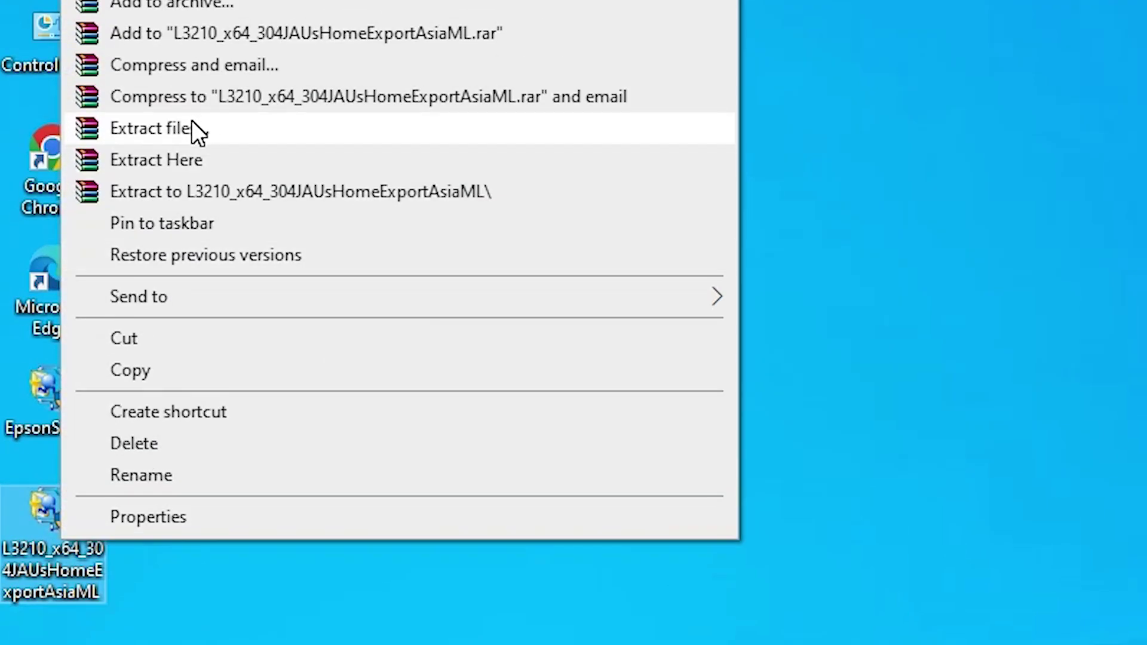
click(191, 122)
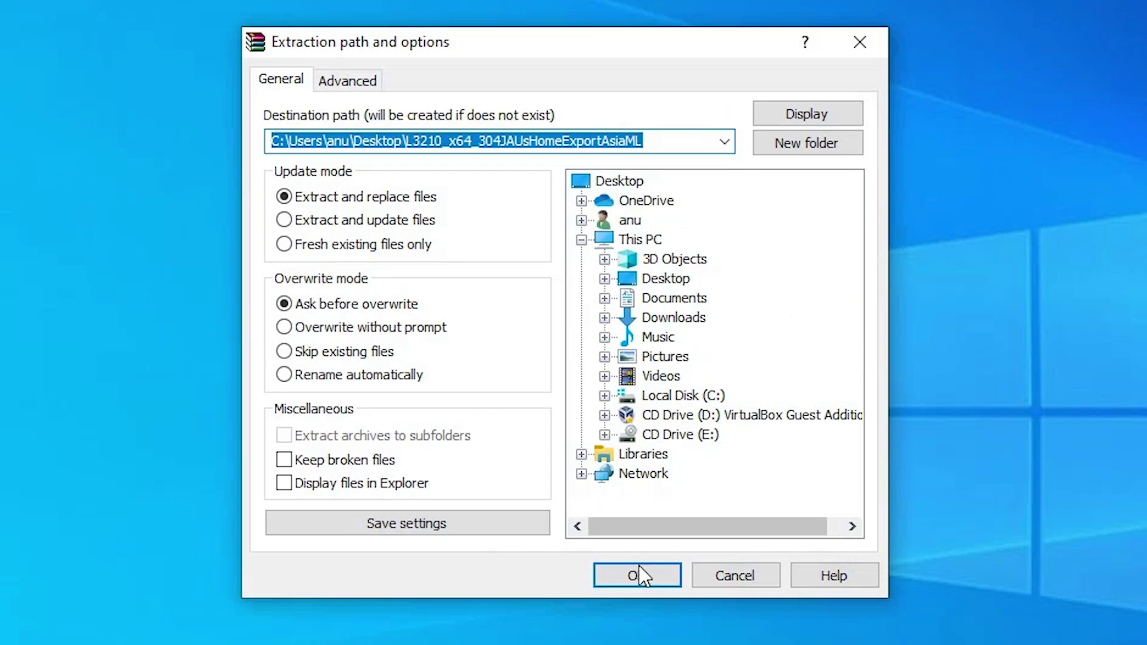
click(639, 567)
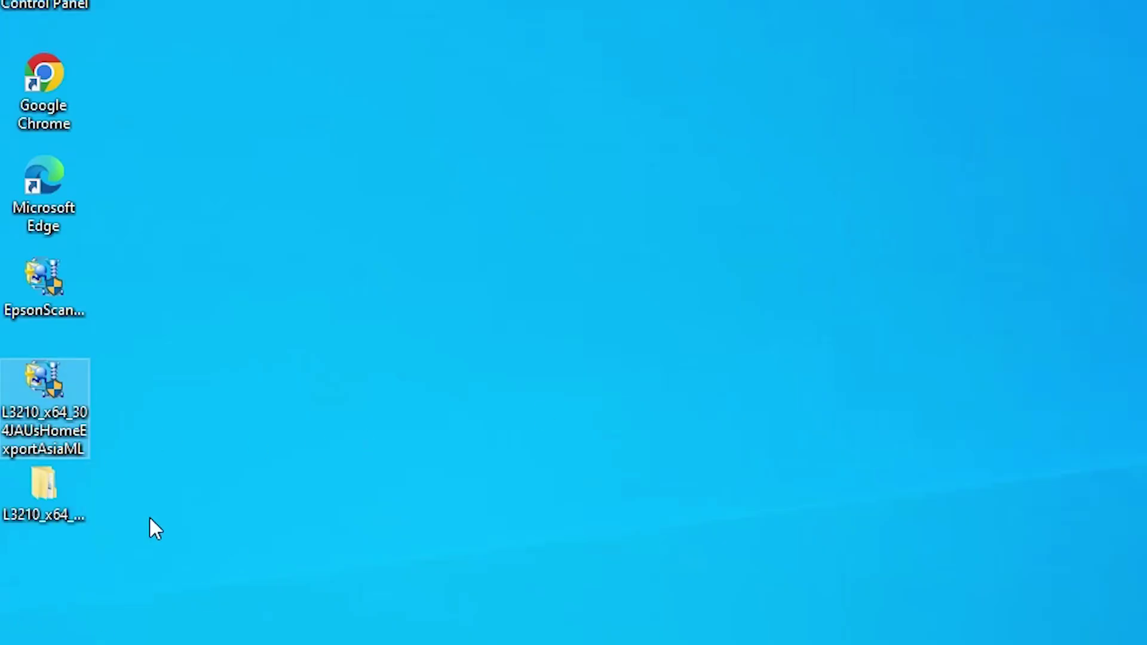
click(60, 499)
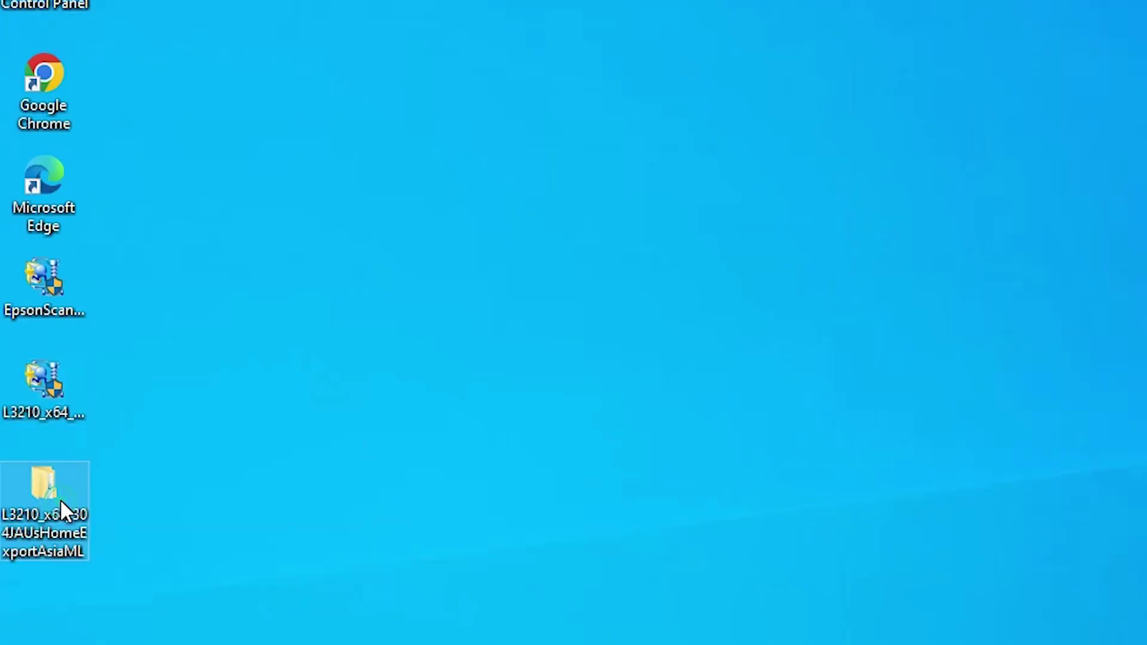
double_click(60, 500)
click(412, 248)
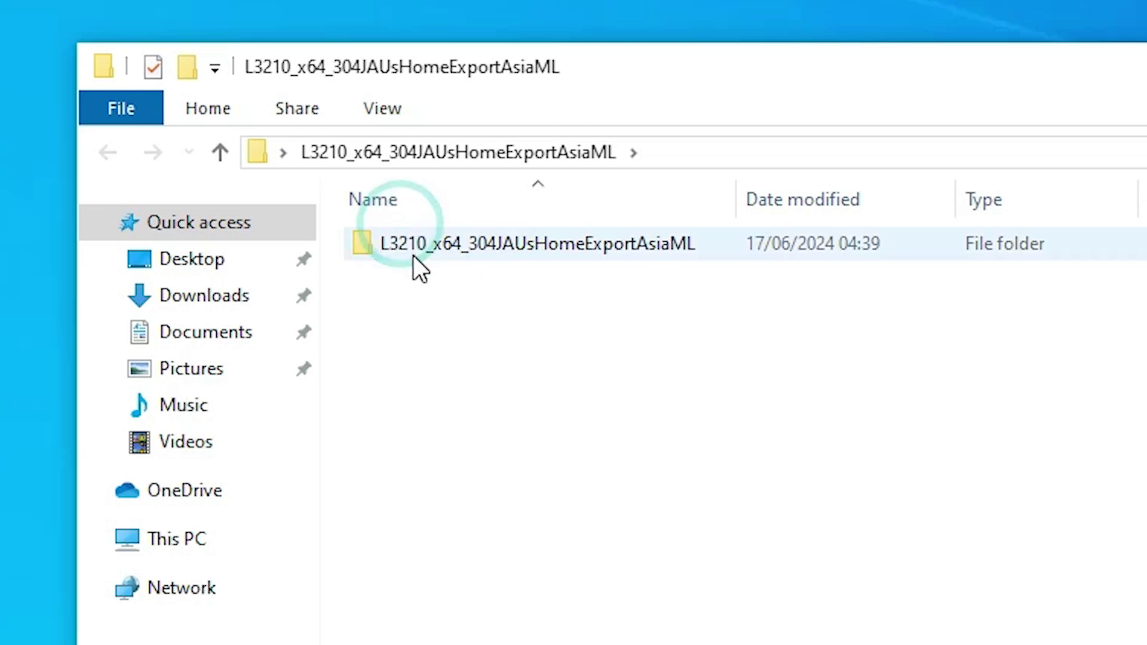
double_click(413, 254)
click(414, 255)
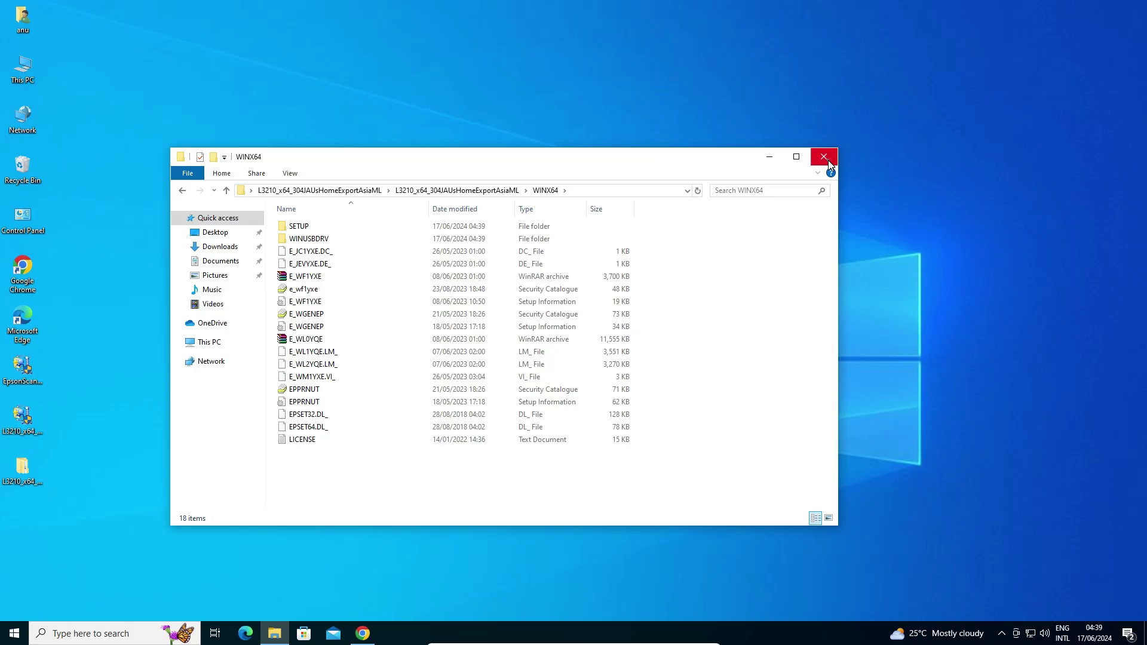
click(828, 159)
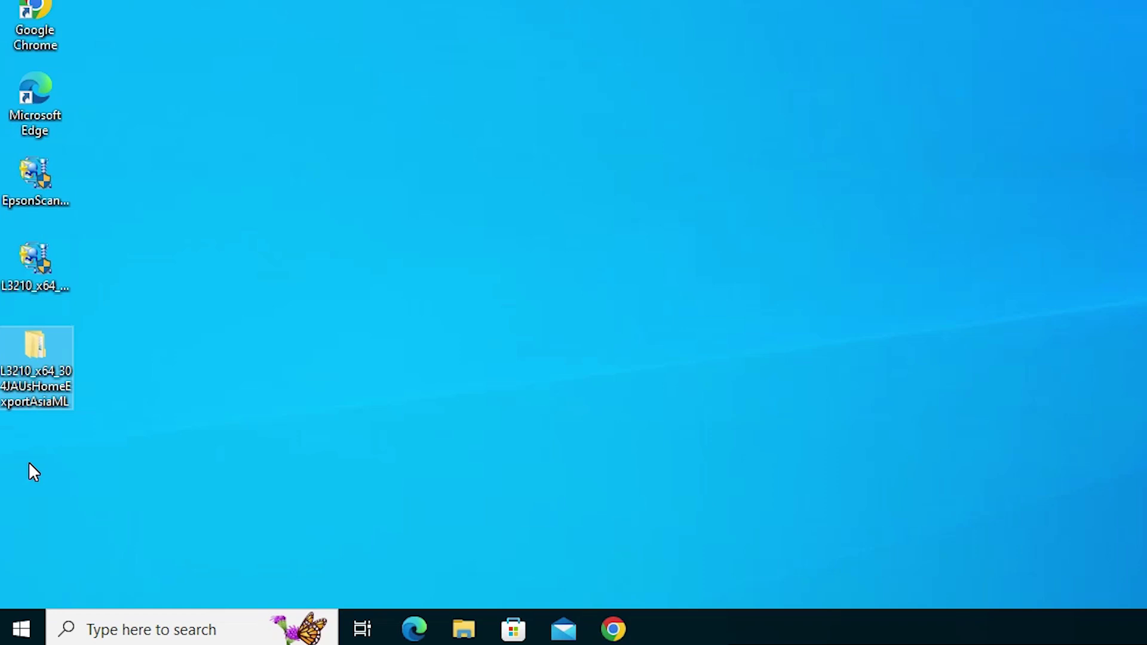
Step: From Printers & scanners, add a printer and choose 'The printer that I want isn't listed'
click(13, 637)
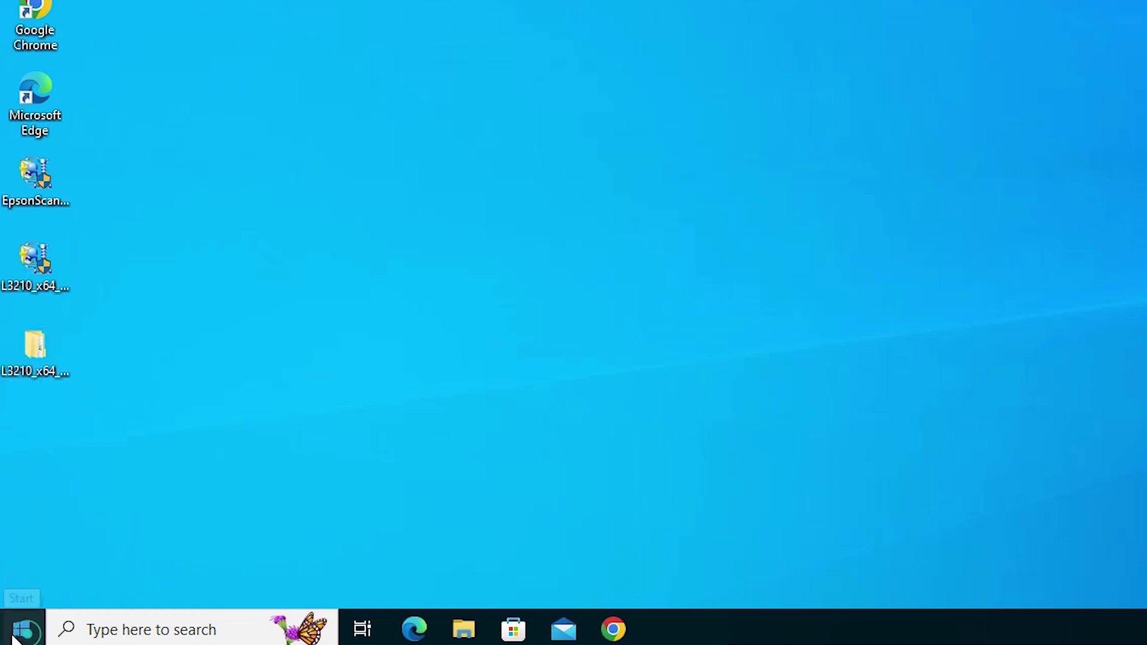
text(prin)
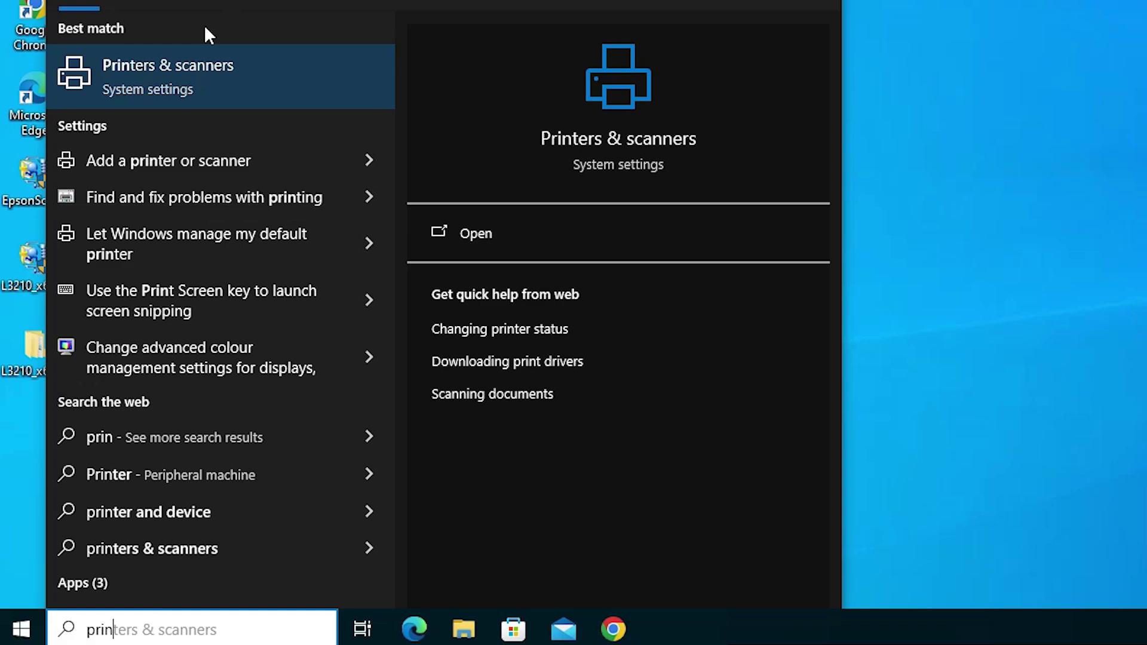
click(194, 64)
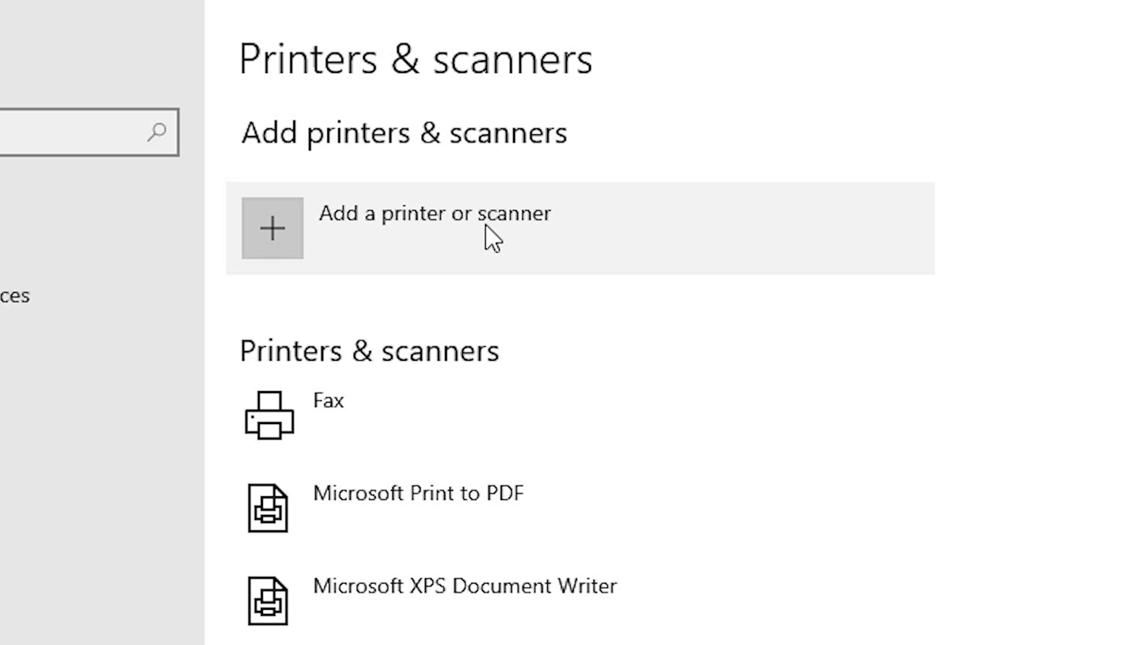
click(532, 228)
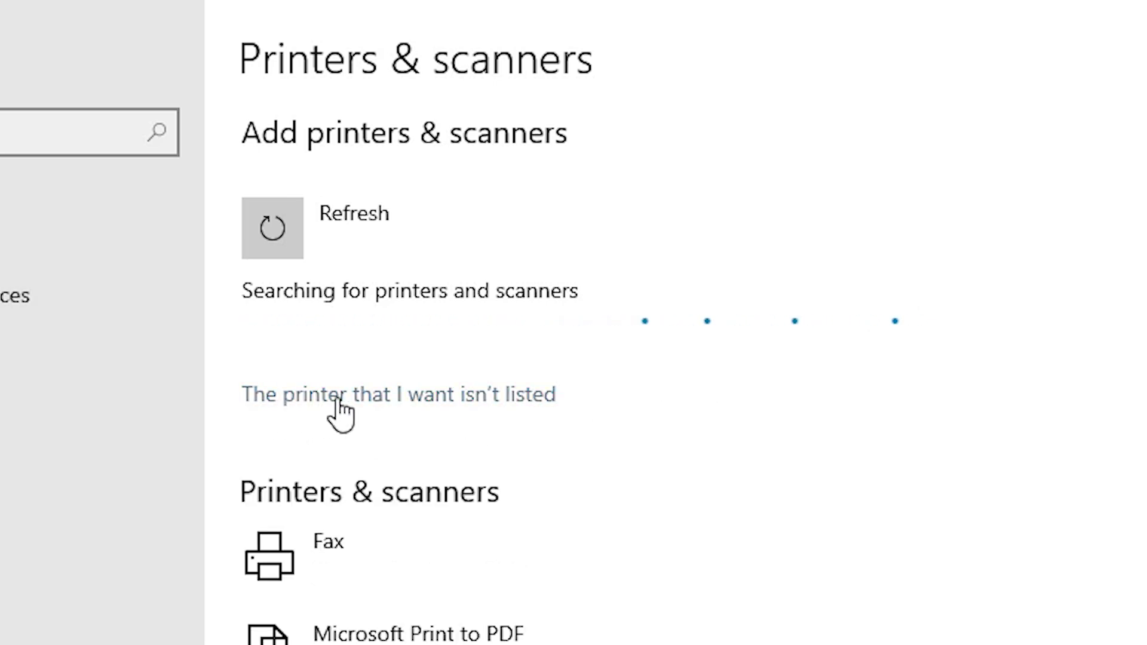
click(515, 397)
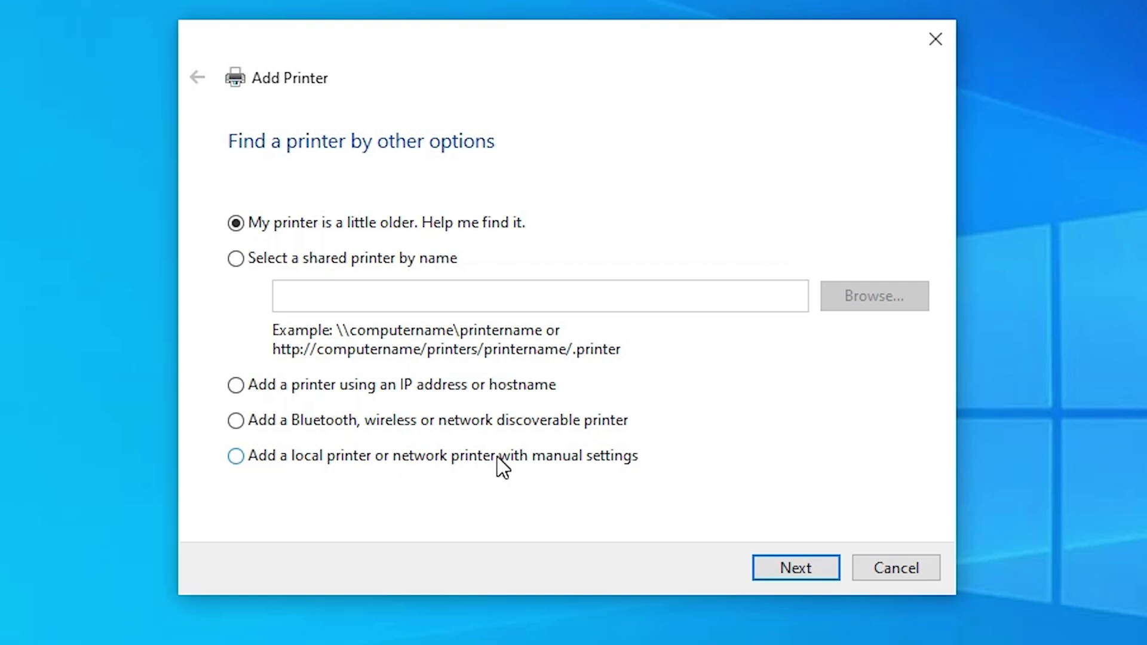
Step: Choose a local printer with manual settings on the existing USB001 (Local Port)
click(236, 456)
click(821, 574)
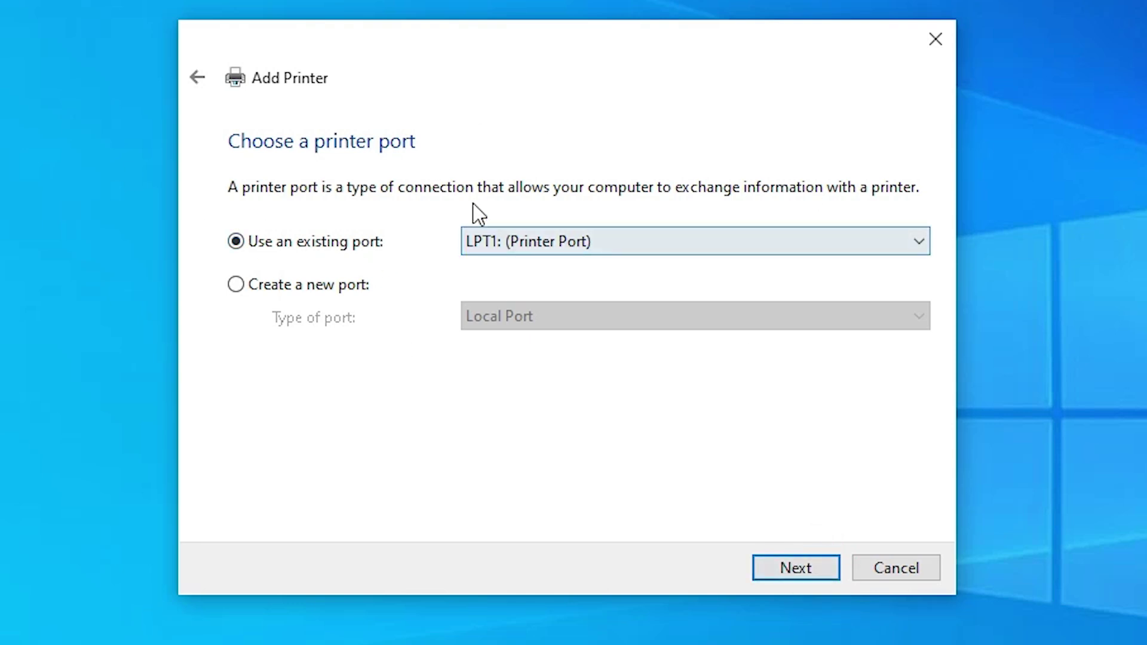
click(585, 244)
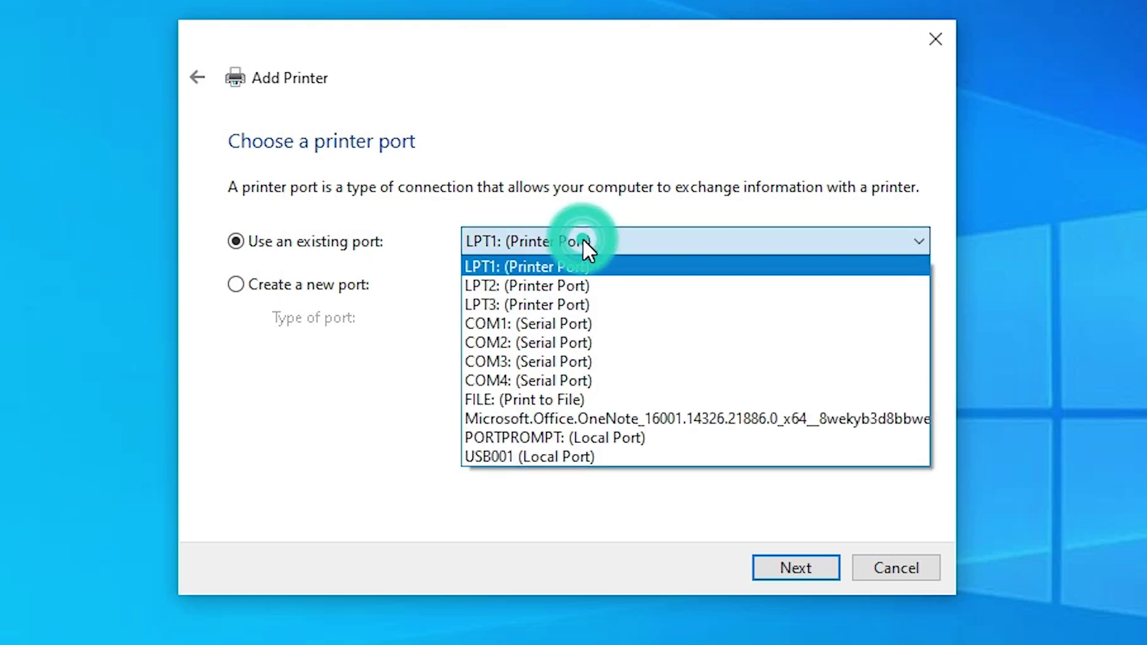
click(605, 459)
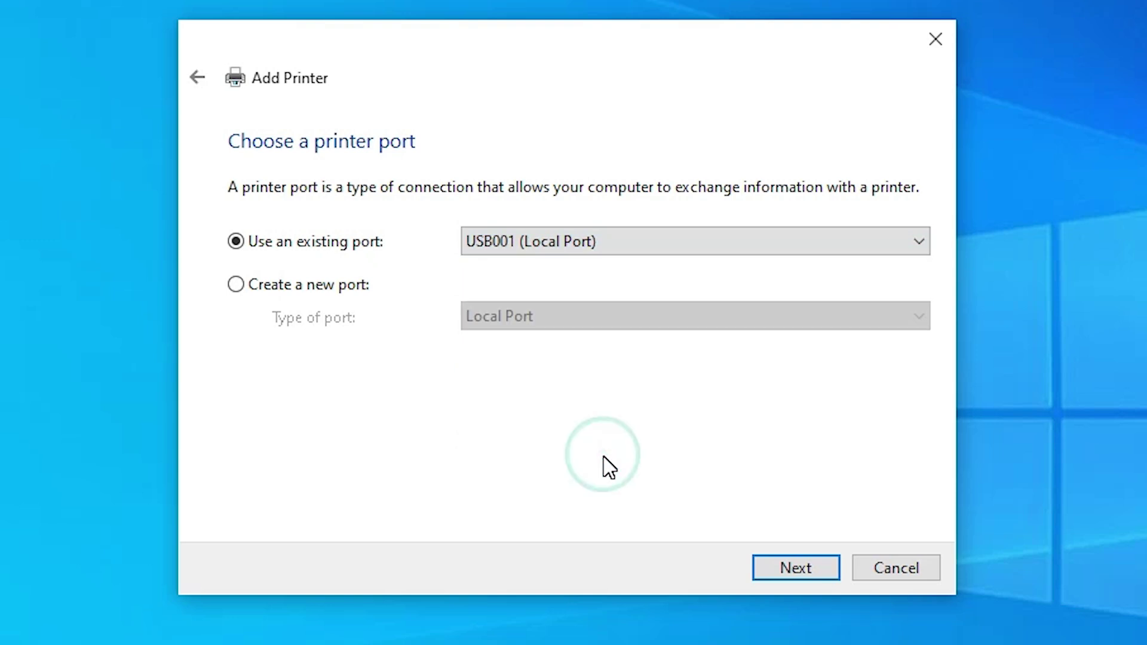
click(800, 569)
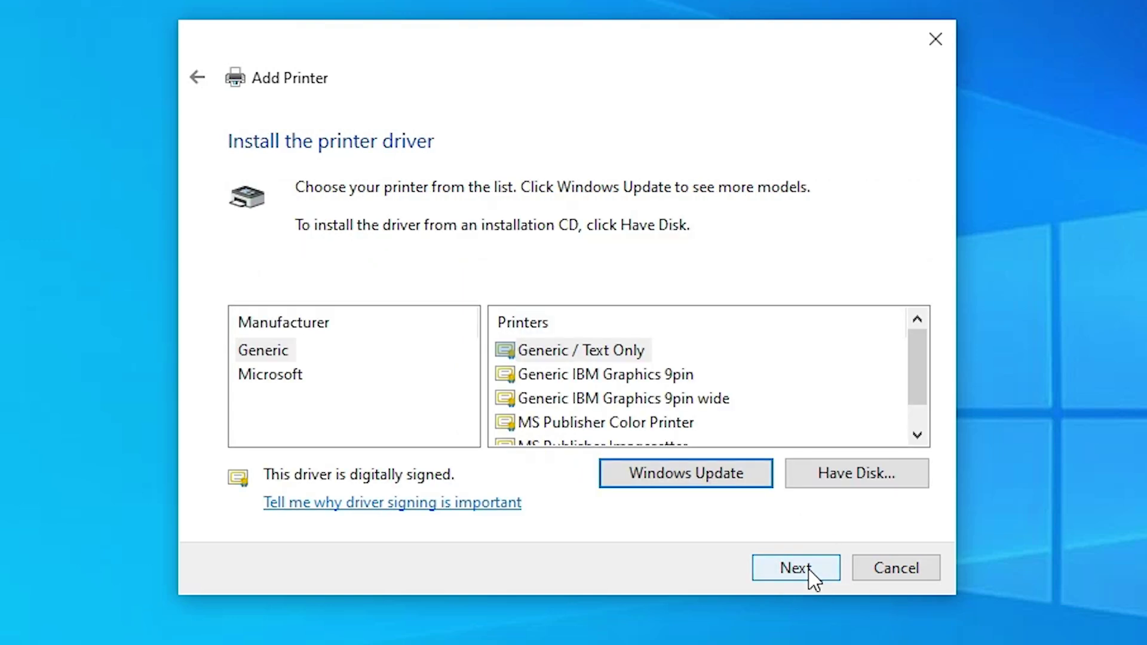
Step: Browse from Have Disk to the Desktop's L3210_x64_304JAUsHomeExportAsiaML\WINX64 folder
click(896, 474)
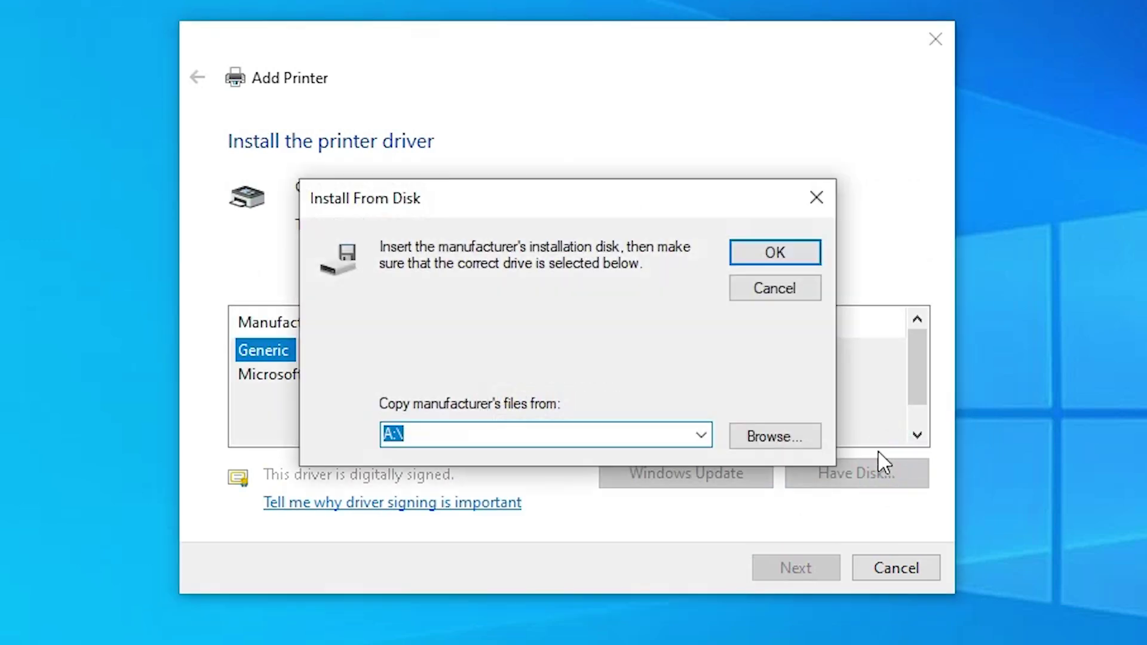
click(750, 431)
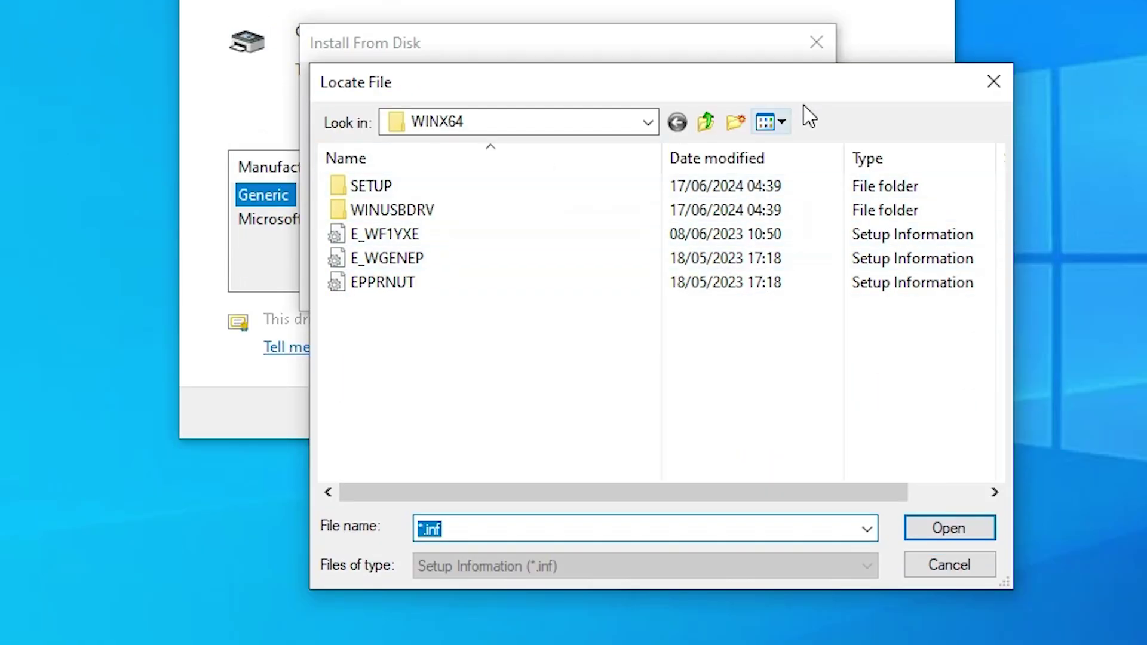
click(648, 122)
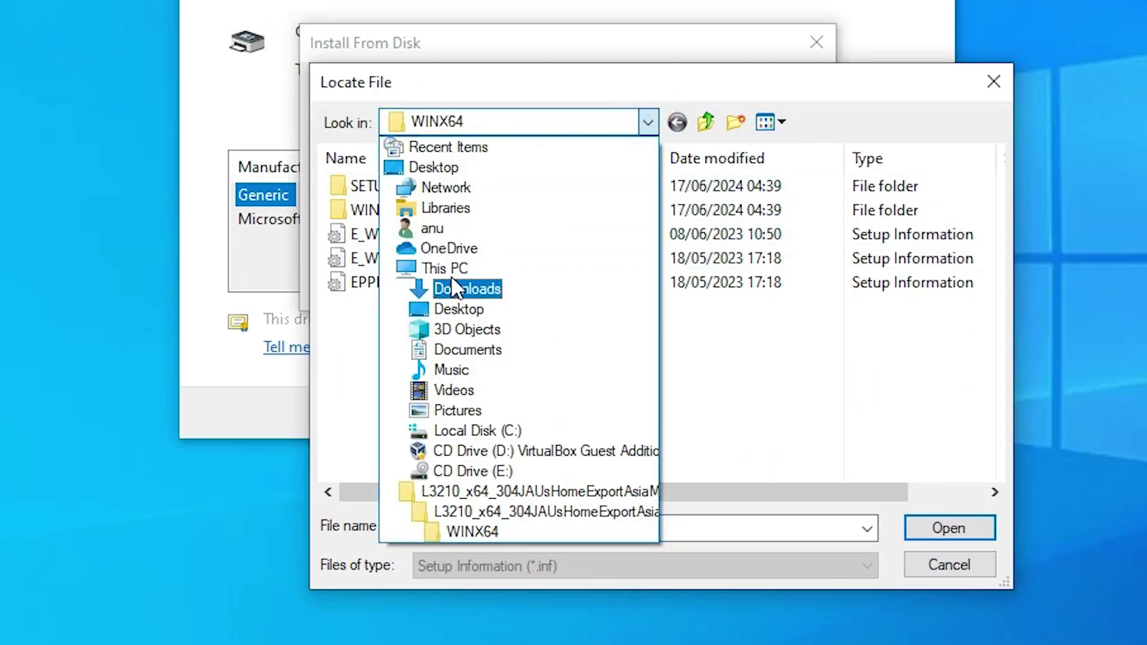
click(458, 307)
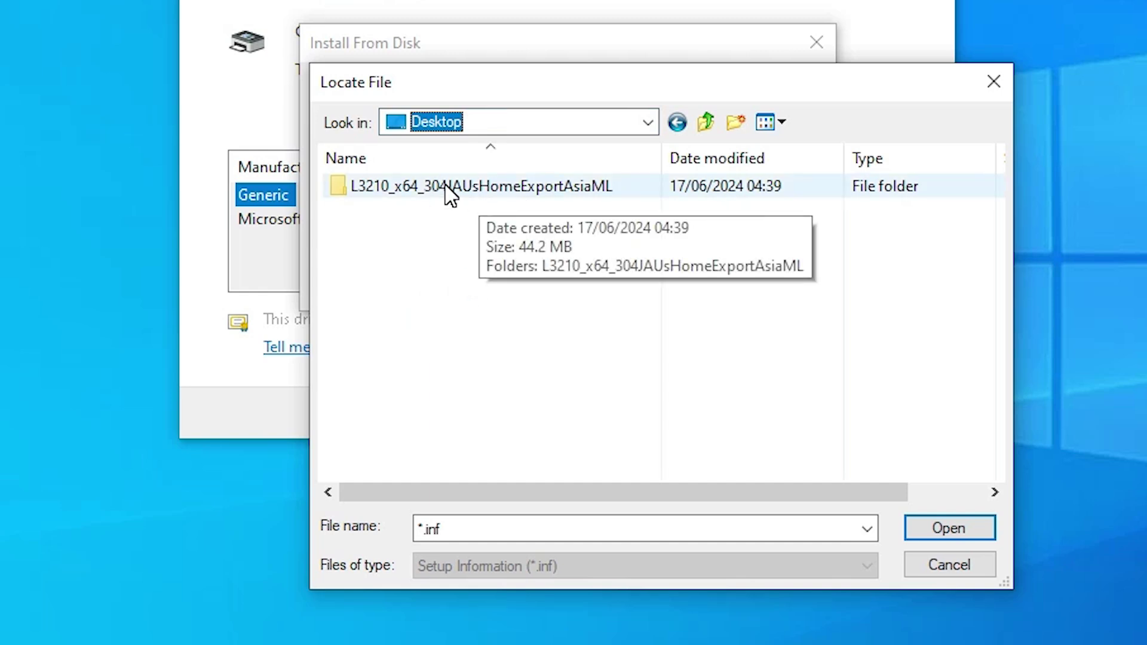
double_click(370, 189)
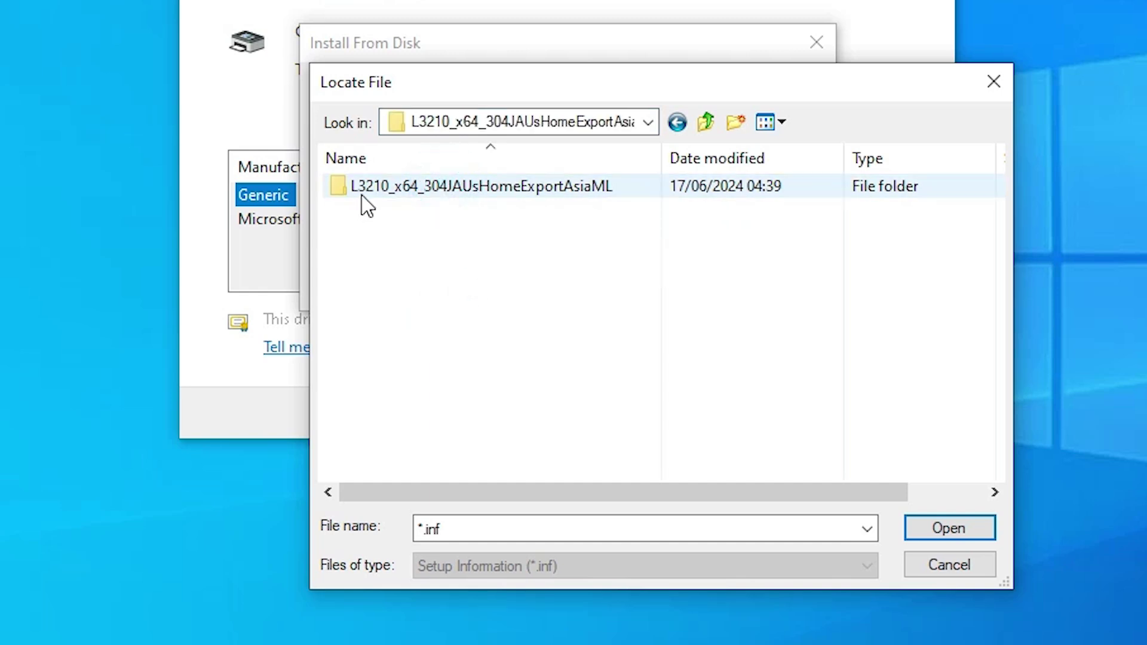
click(379, 188)
double_click(355, 188)
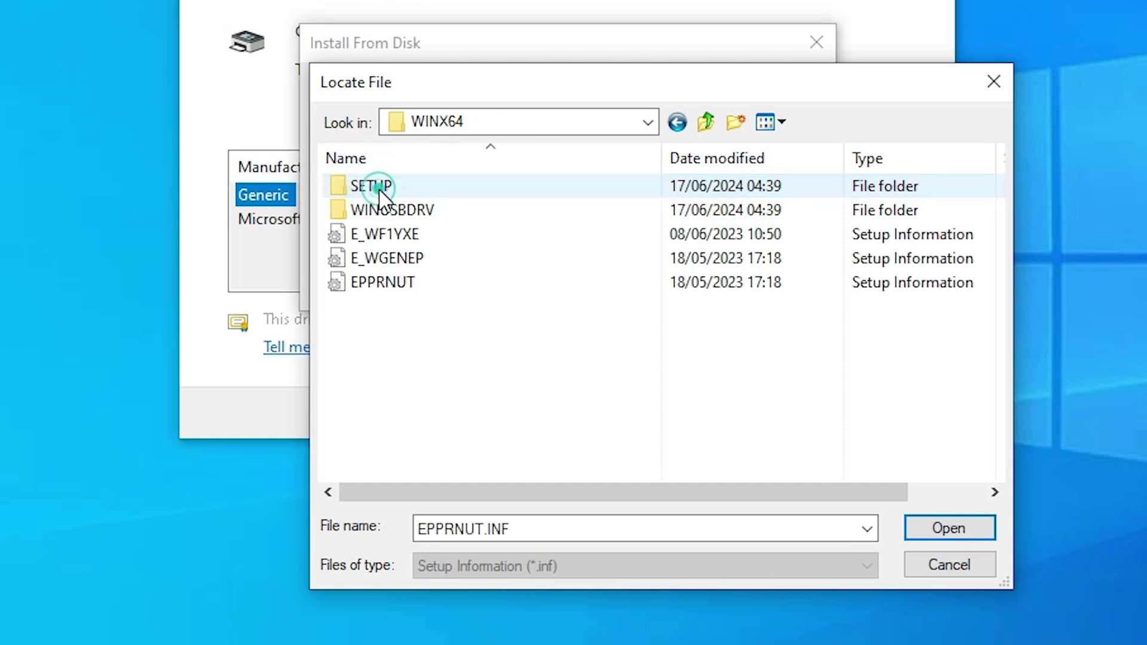
Step: Pick the EPPRNUT setup file and load its printer drivers into the wizard
click(403, 263)
click(408, 283)
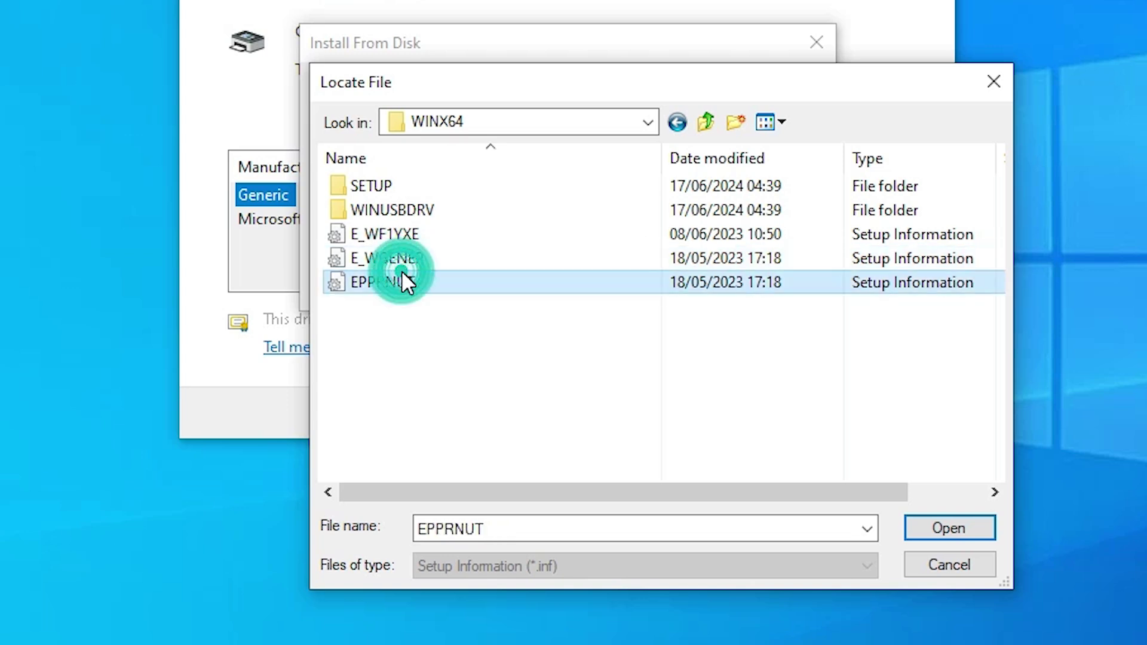
click(383, 234)
click(386, 258)
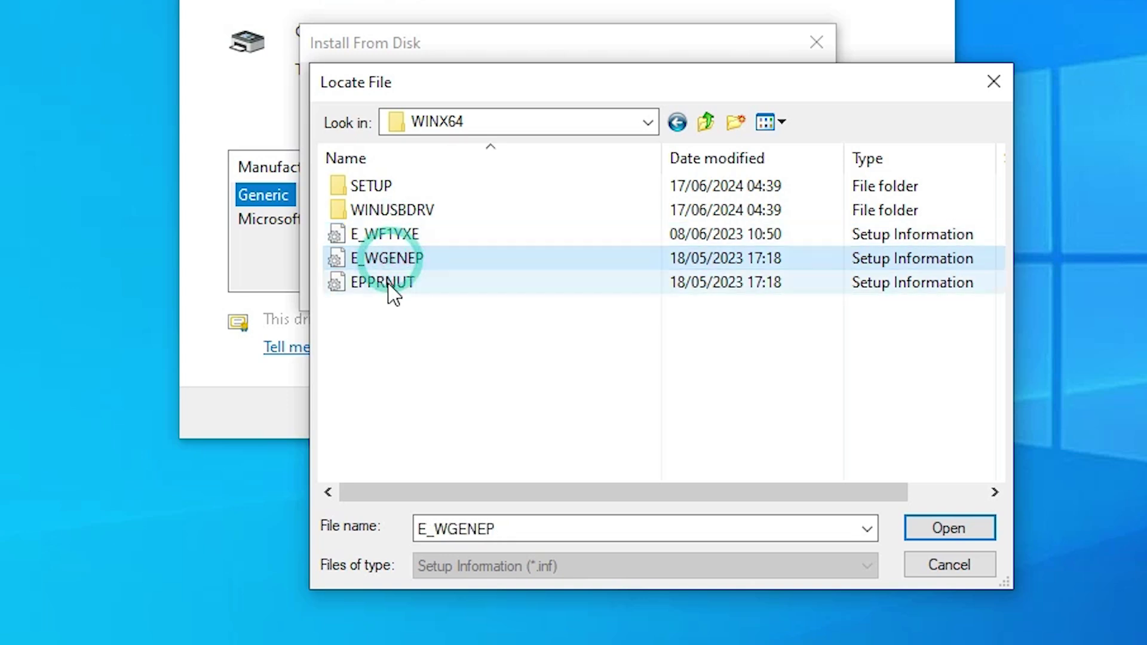
click(390, 284)
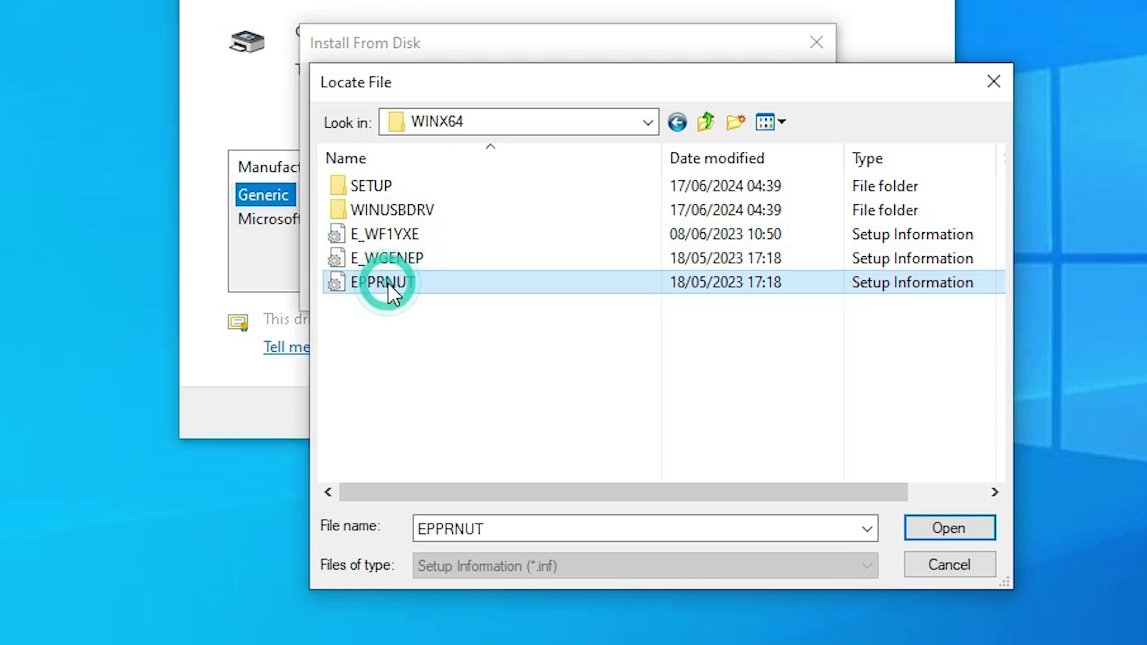
click(950, 528)
click(793, 105)
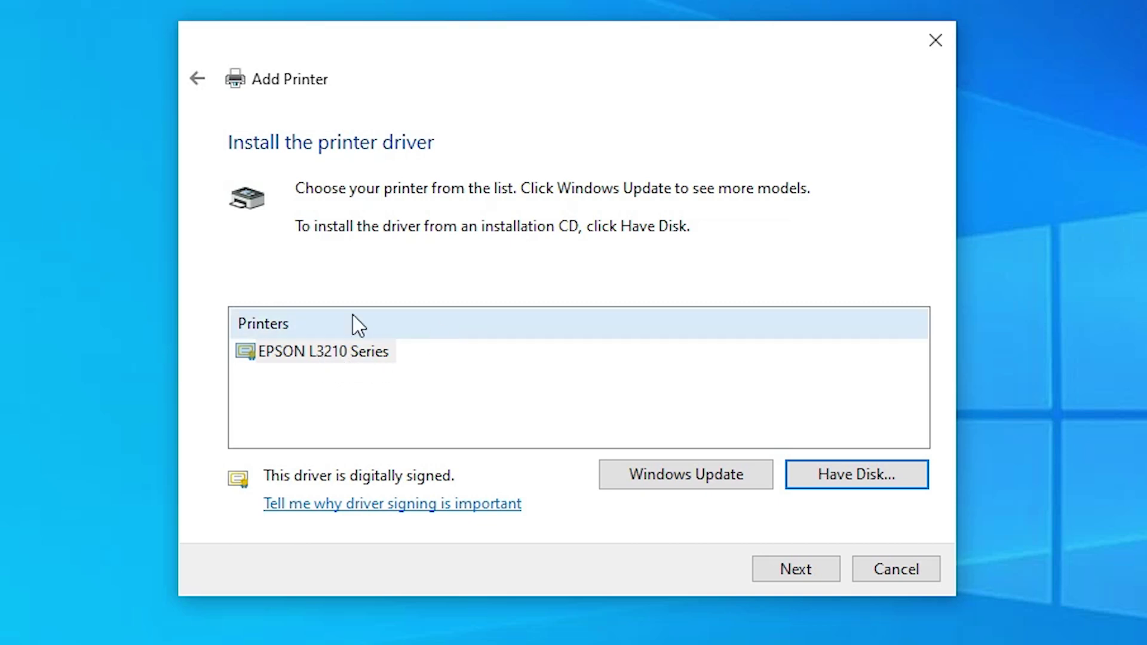
Step: Install the EPSON L3210 Series driver under the printer name 'EPSON L3215', left unshared
click(357, 353)
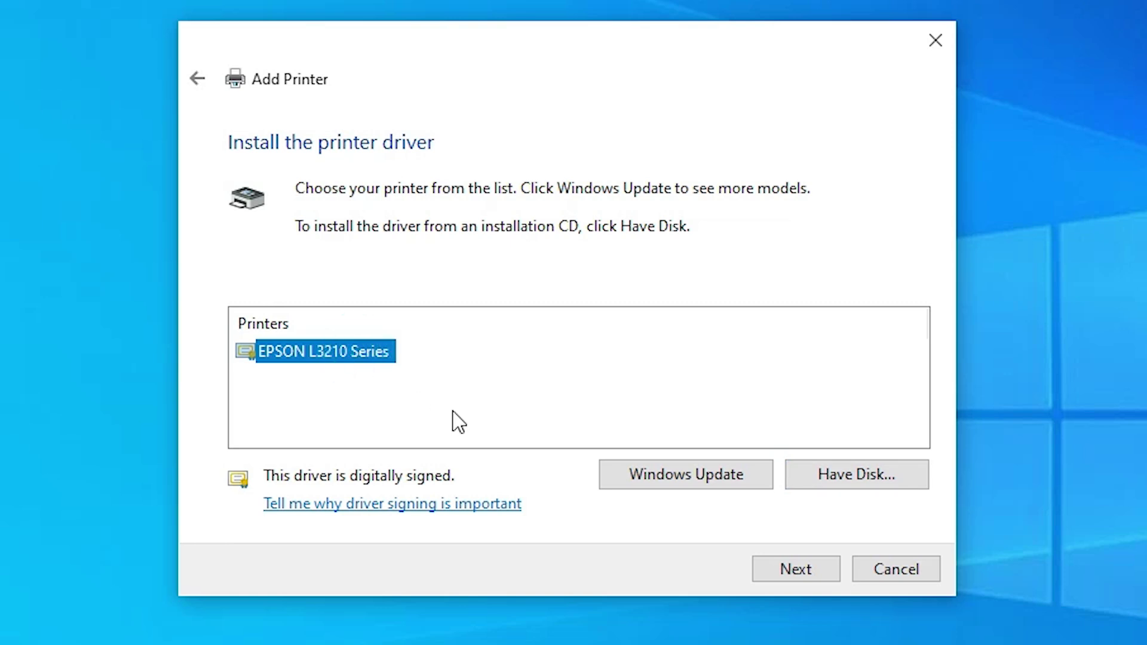
click(775, 572)
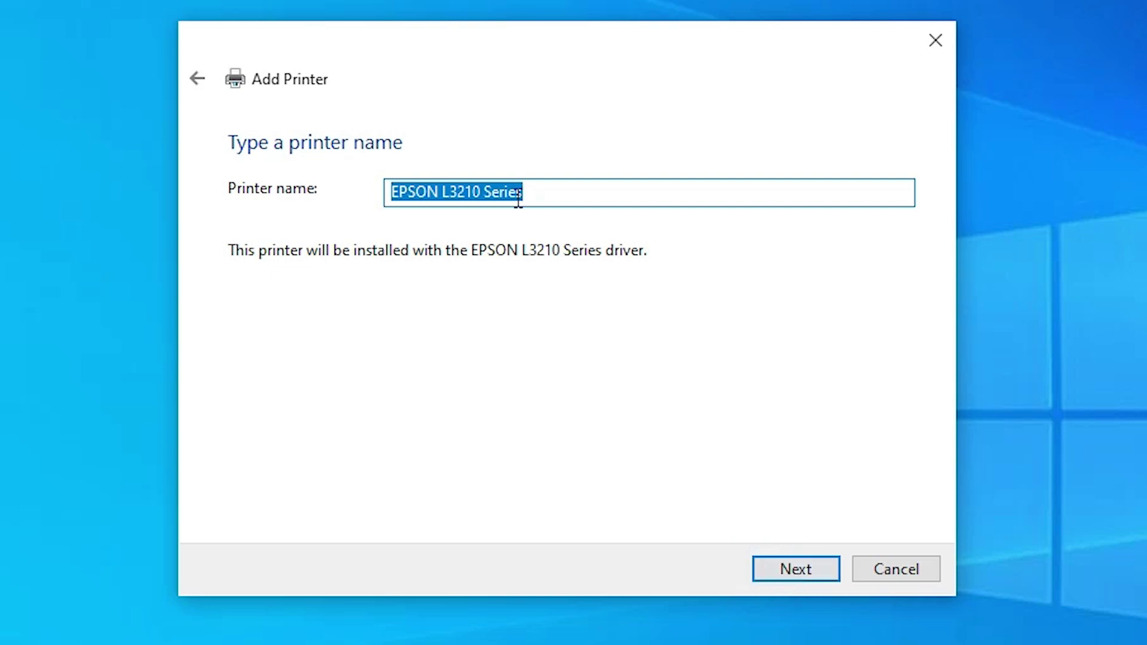
click(516, 194)
drag(473, 194, 583, 208)
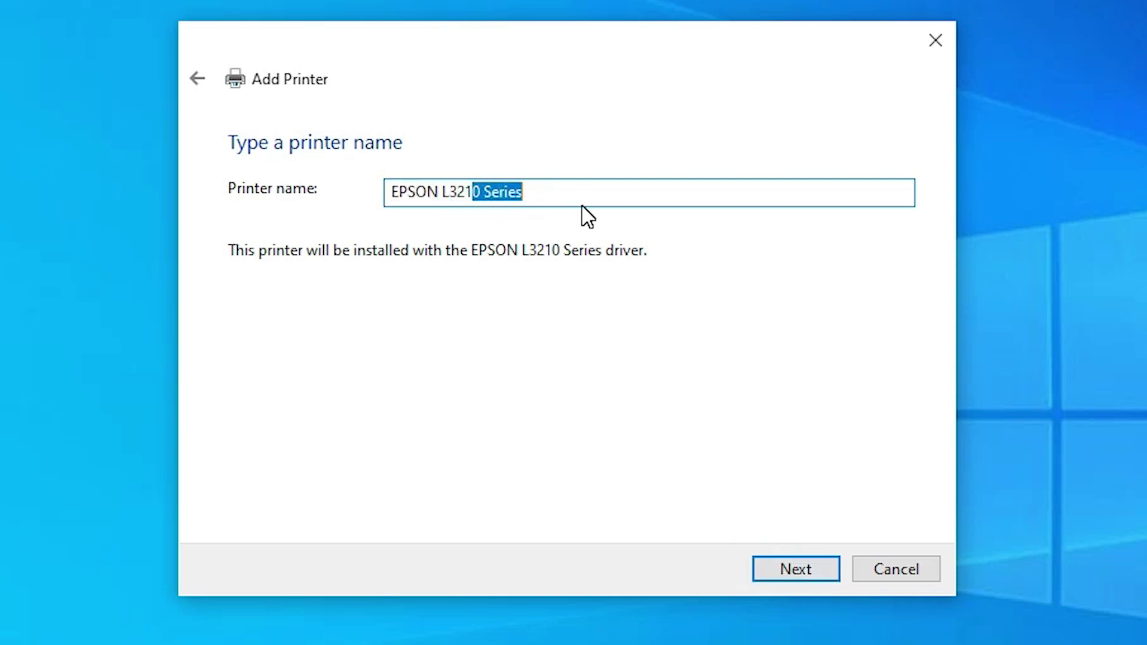
text(5)
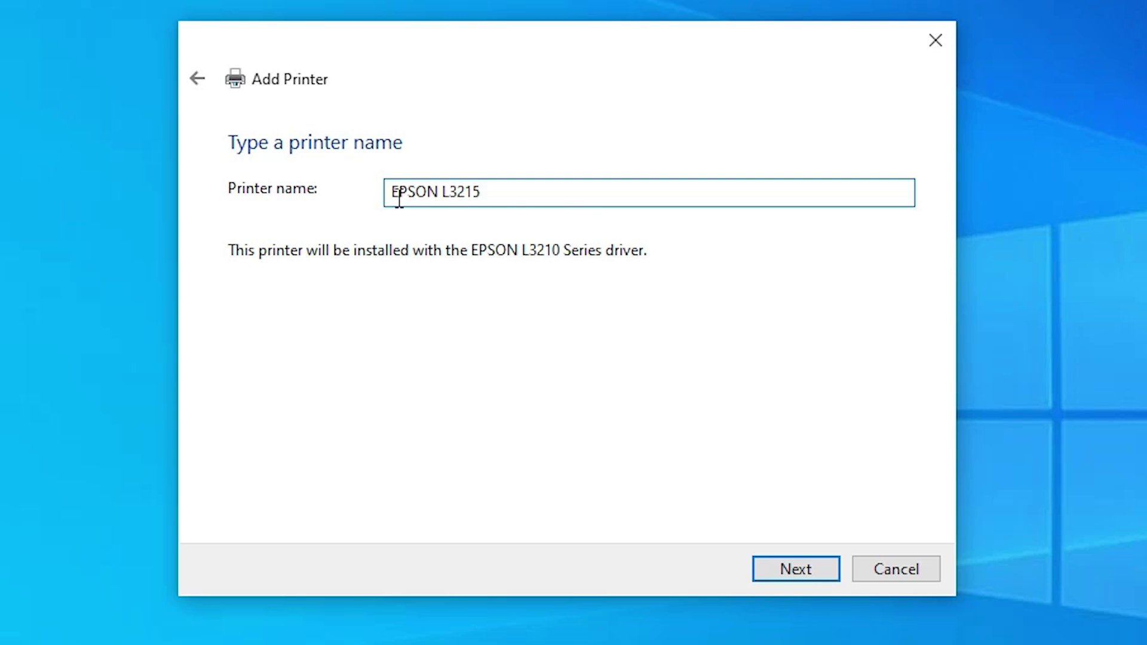
click(790, 564)
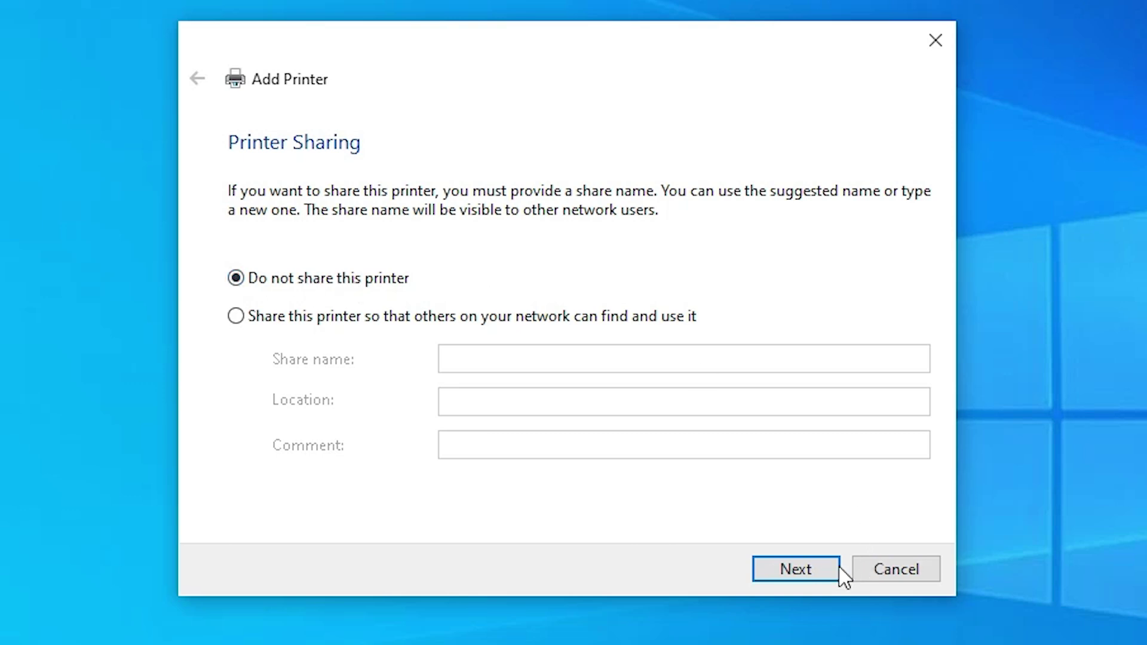
click(809, 572)
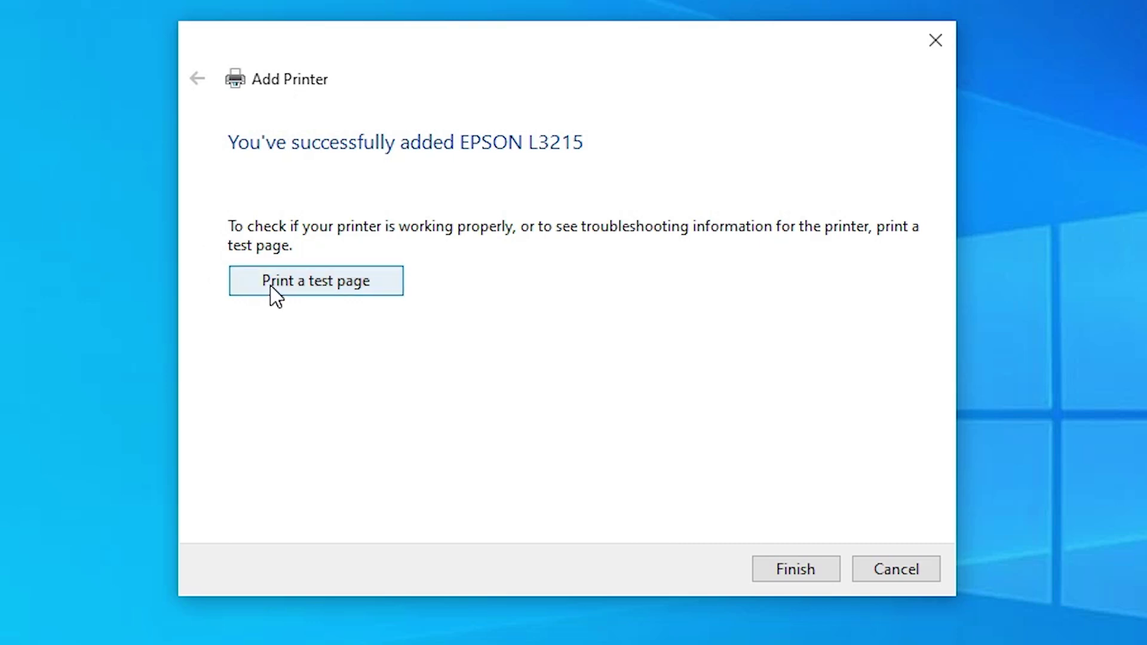
Step: Finish the printer wizard and run EpsonScan2_L3210_65280_41_SignedS.exe as administrator
click(797, 572)
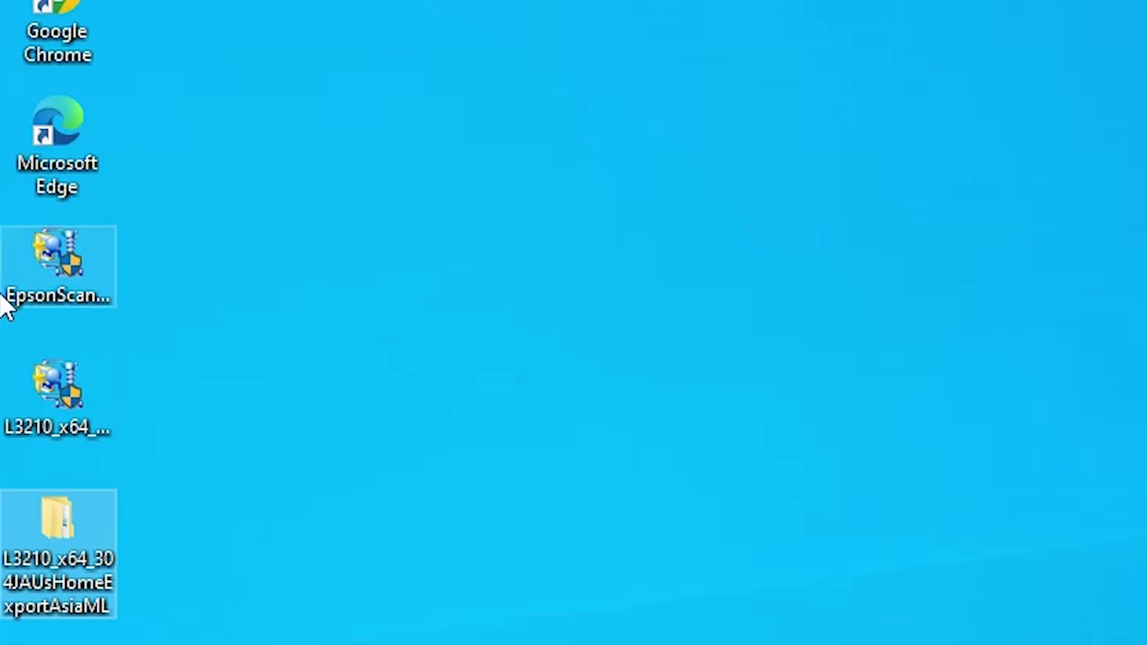
click(50, 283)
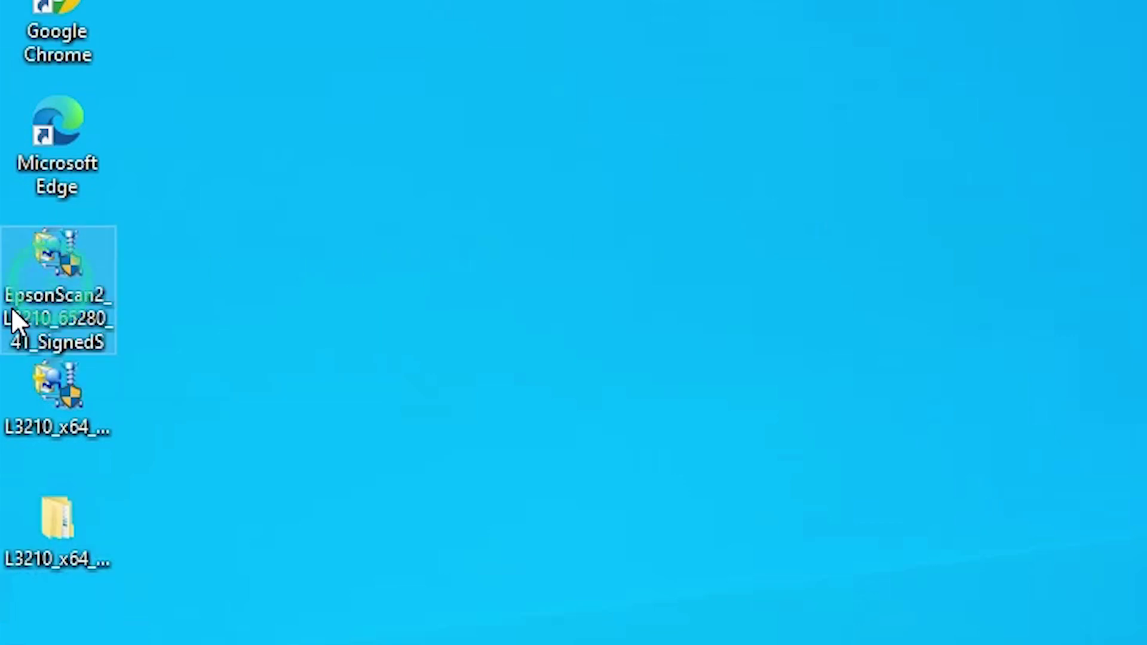
right_click(66, 254)
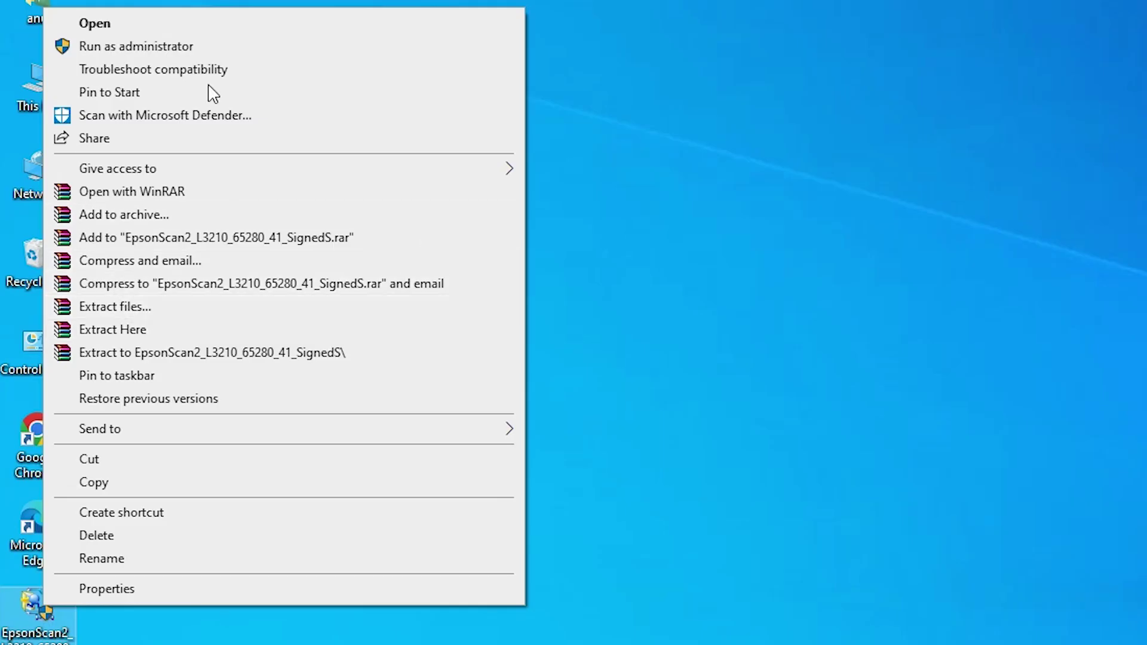
click(165, 52)
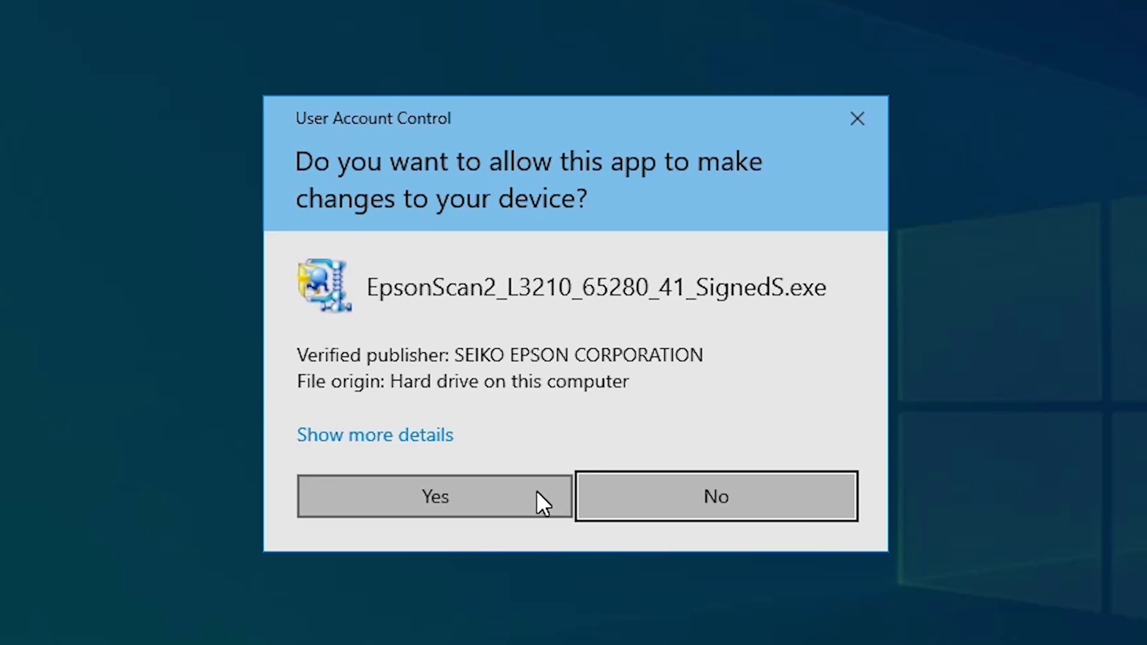
Step: Allow the Epson Scan 2 installer through UAC, accept its licence, install it, and finish setup
click(536, 490)
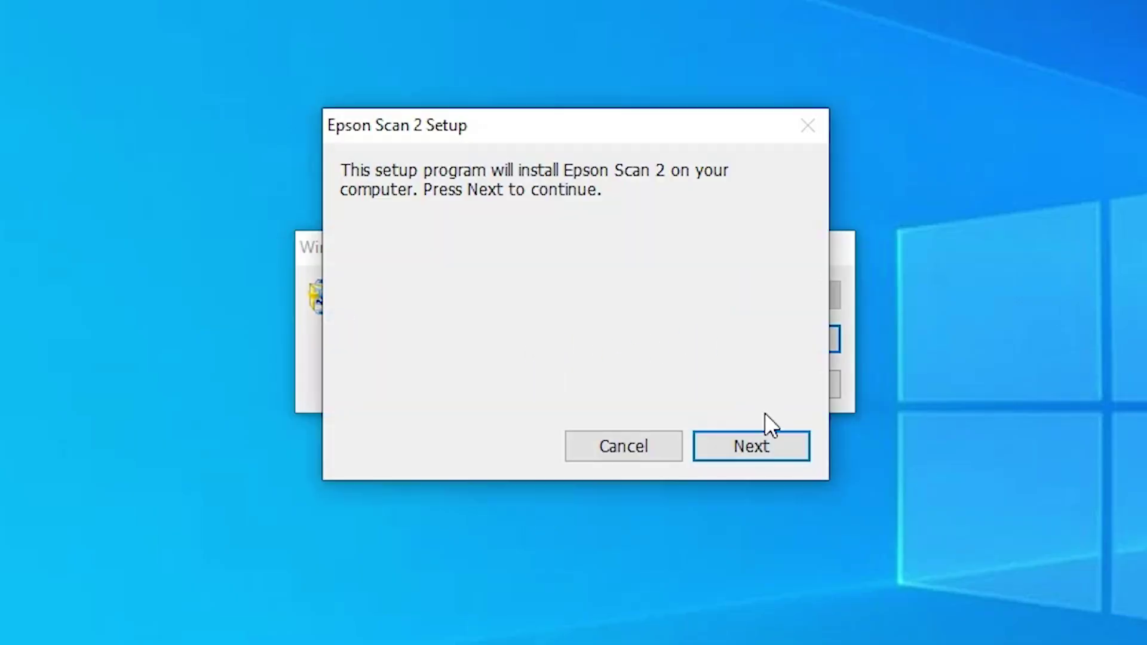
click(757, 443)
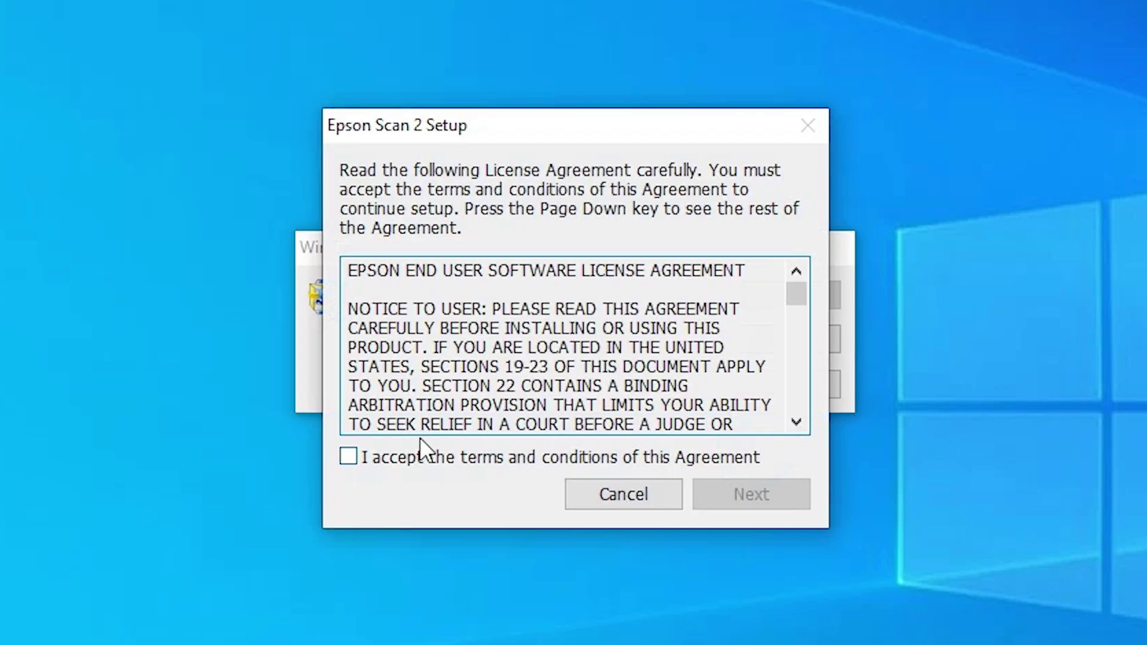
click(392, 461)
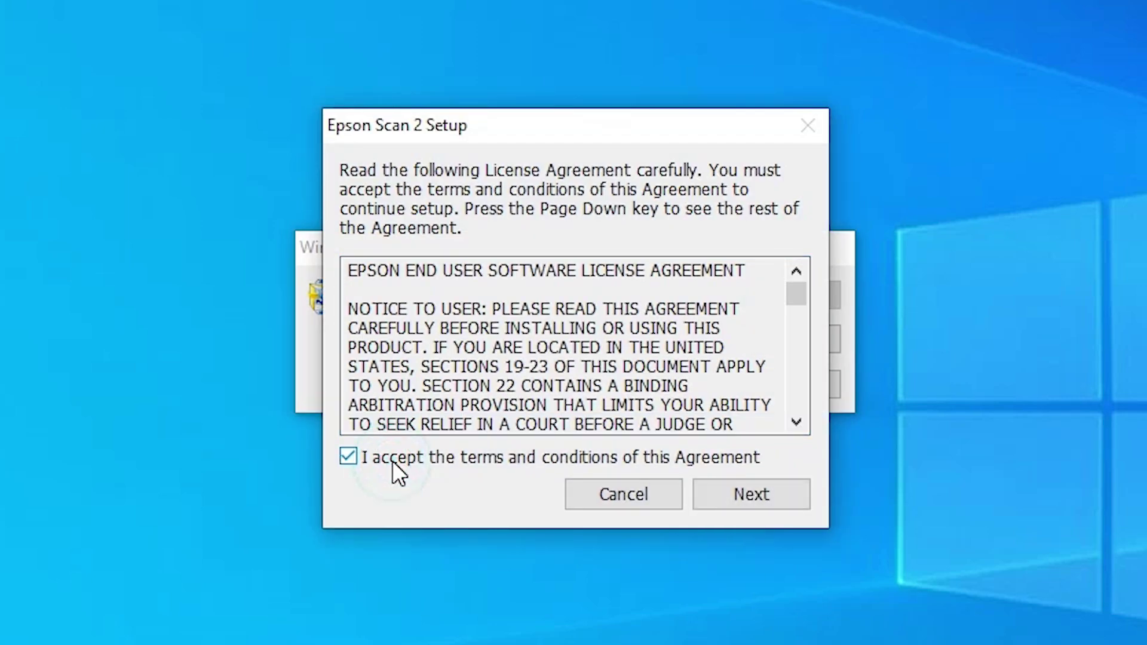
click(783, 494)
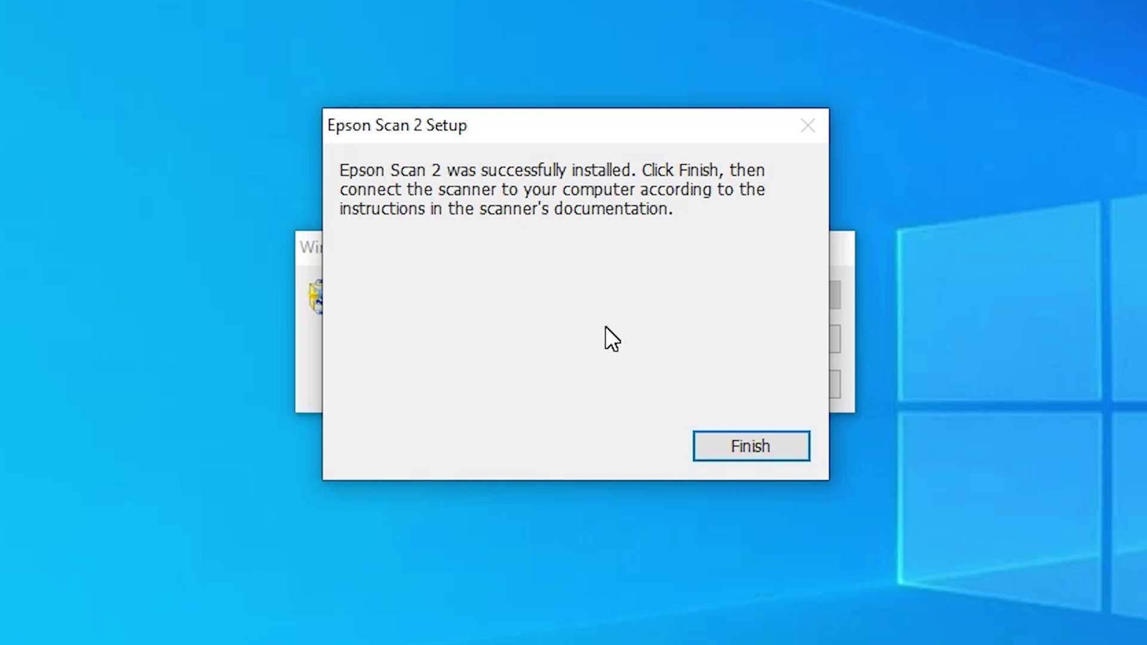
click(736, 446)
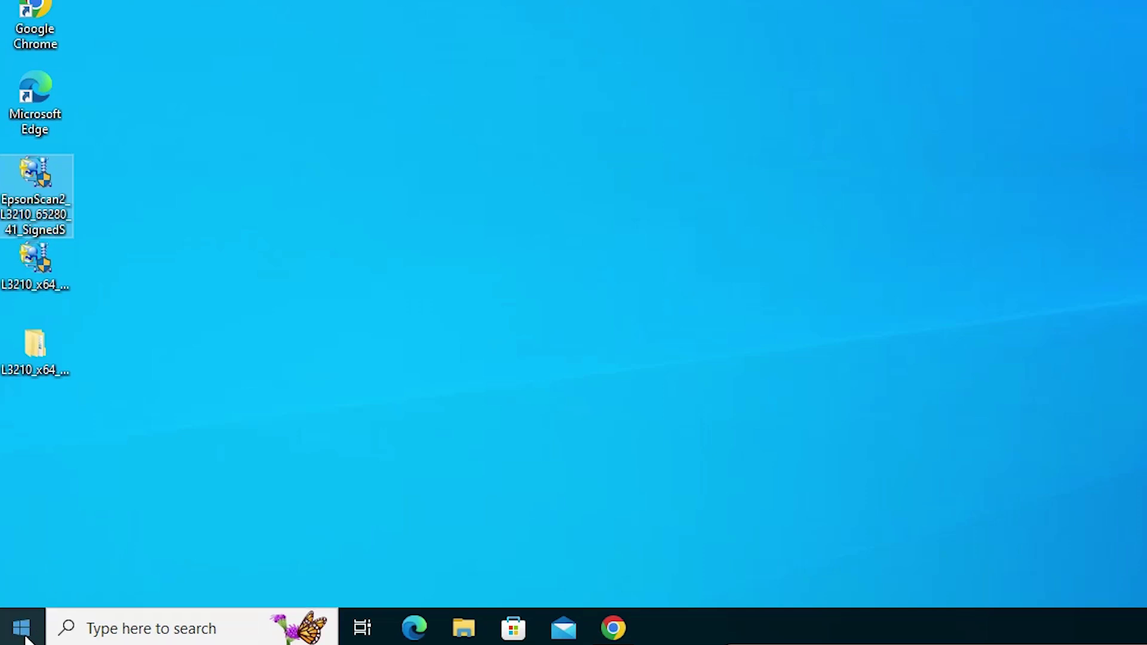
Step: Search 'pr' from the Start menu to reach the Printers & scanners settings page
click(14, 635)
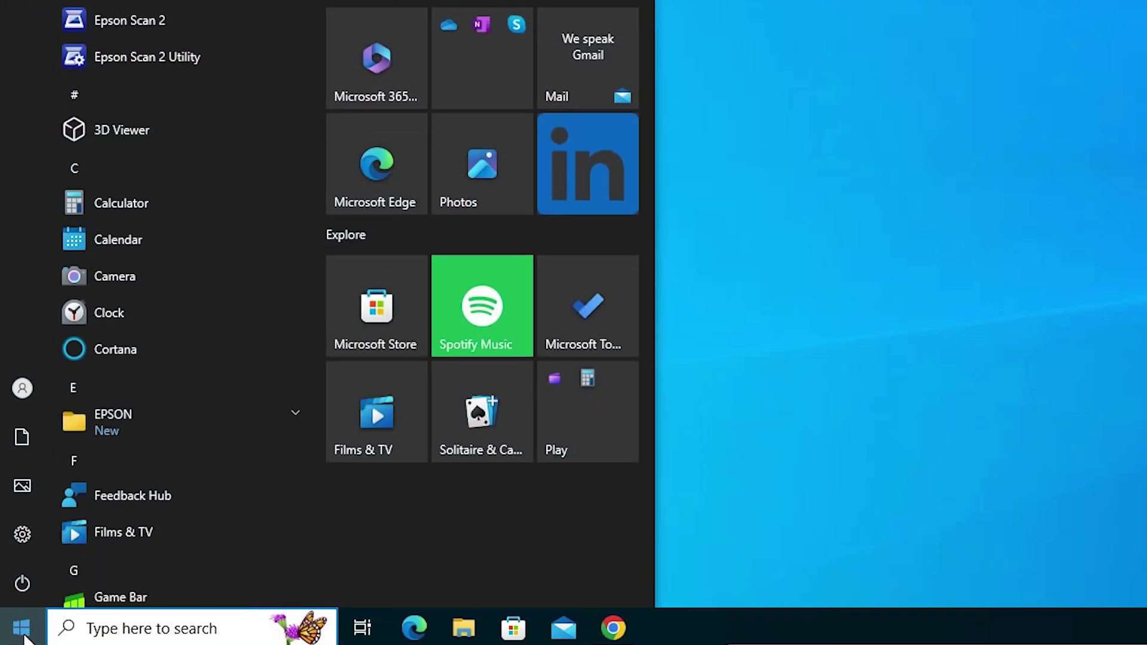
text(pr)
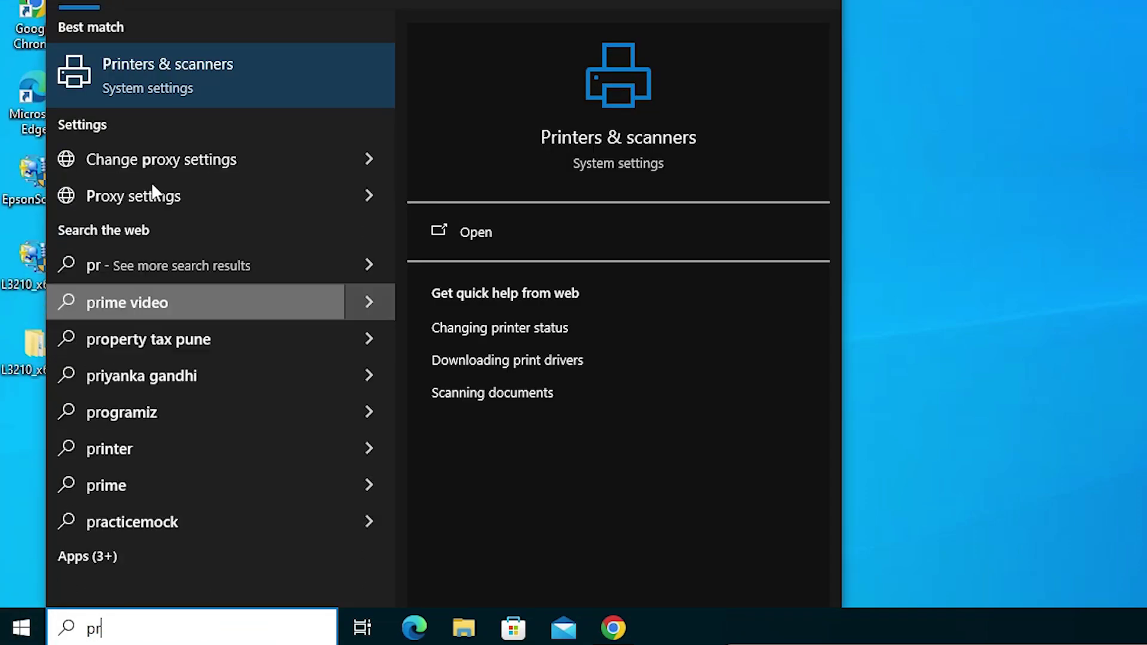
click(209, 67)
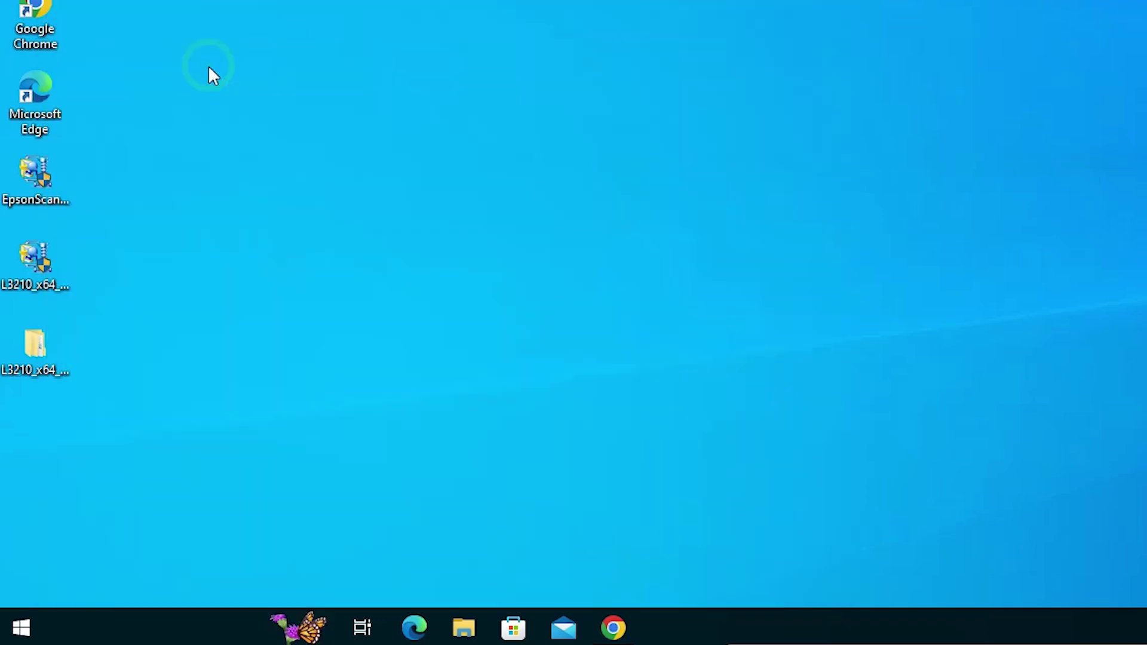